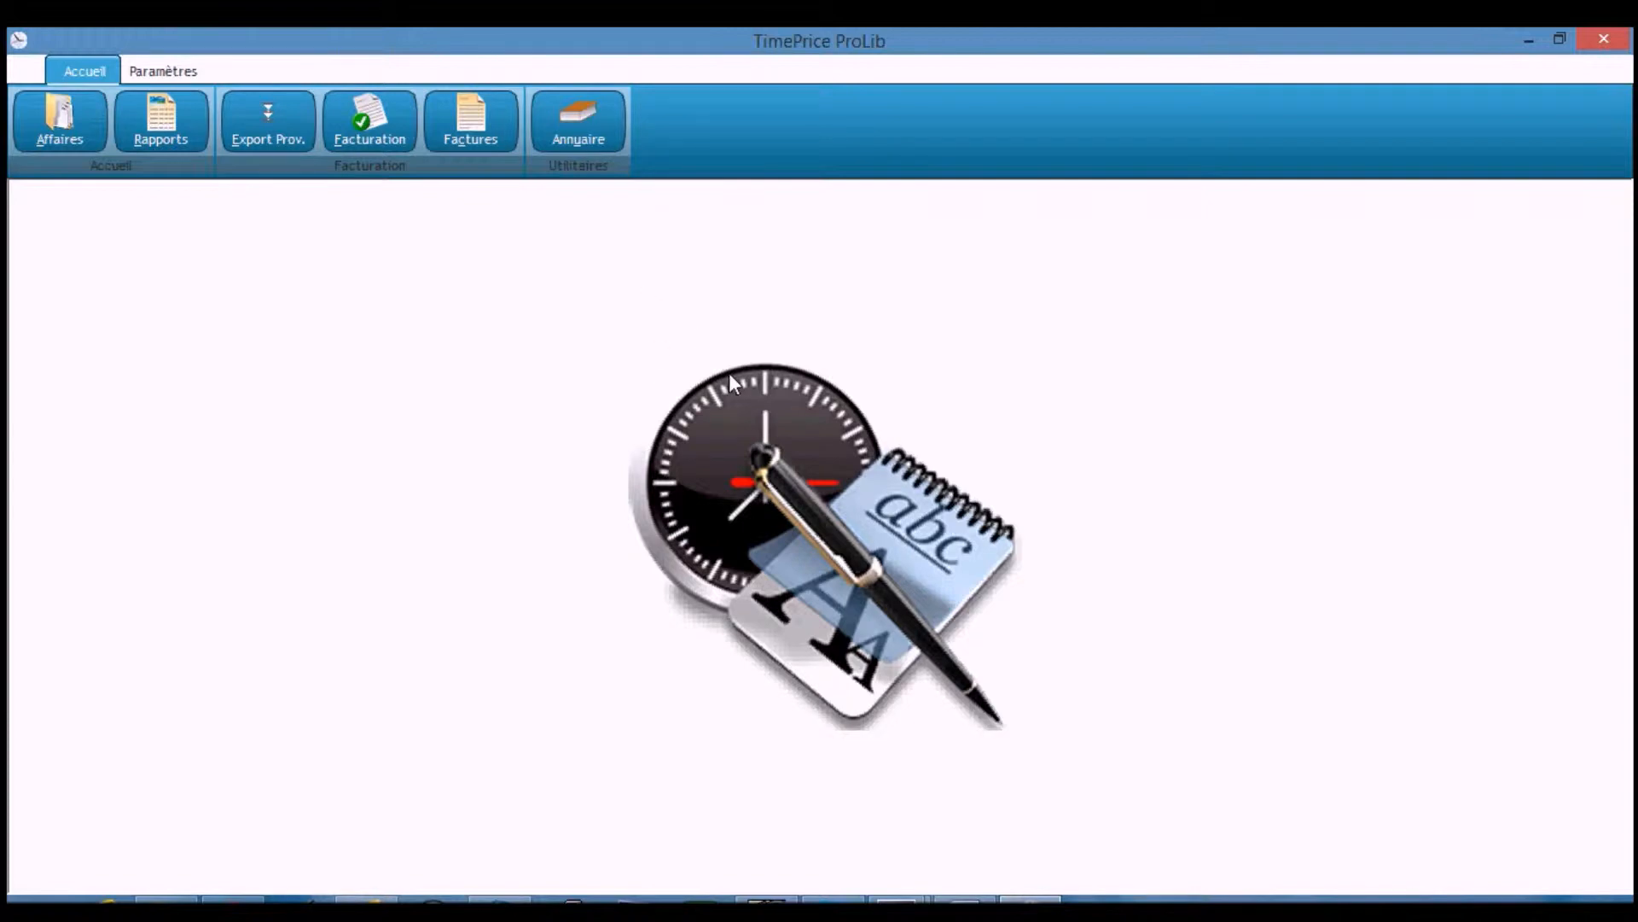
Open the list of cases and bring up the record of SCI ENZO's Constitution case (AFF01).
{"action": "left_click", "coordinate": [79, 124]}
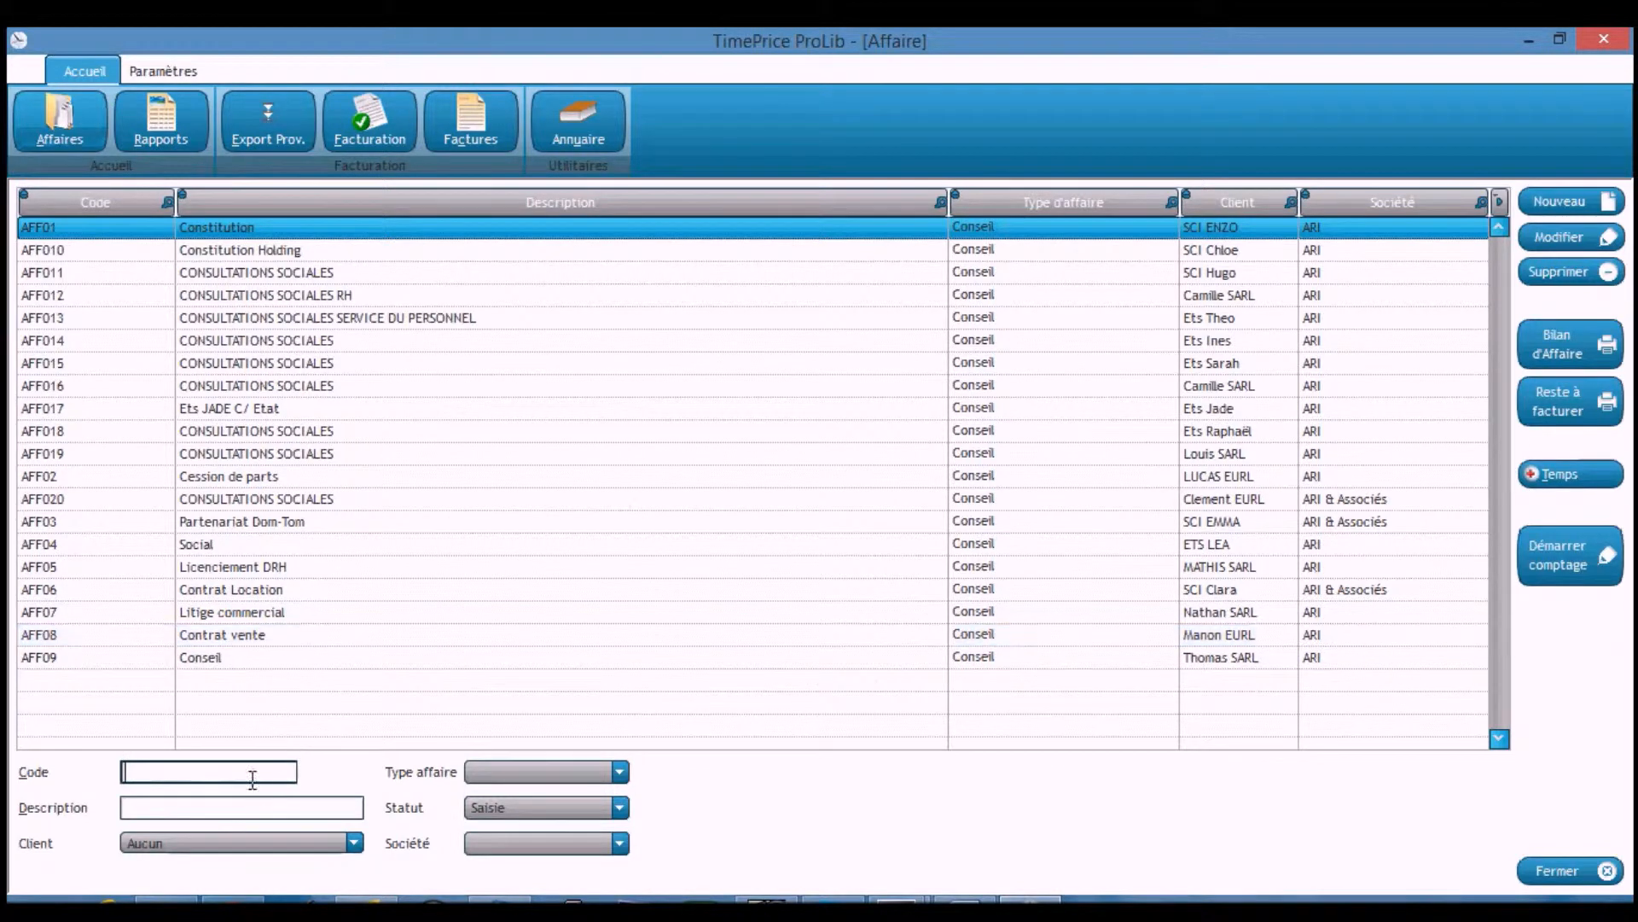
{"action": "left_click", "coordinate": [219, 807]}
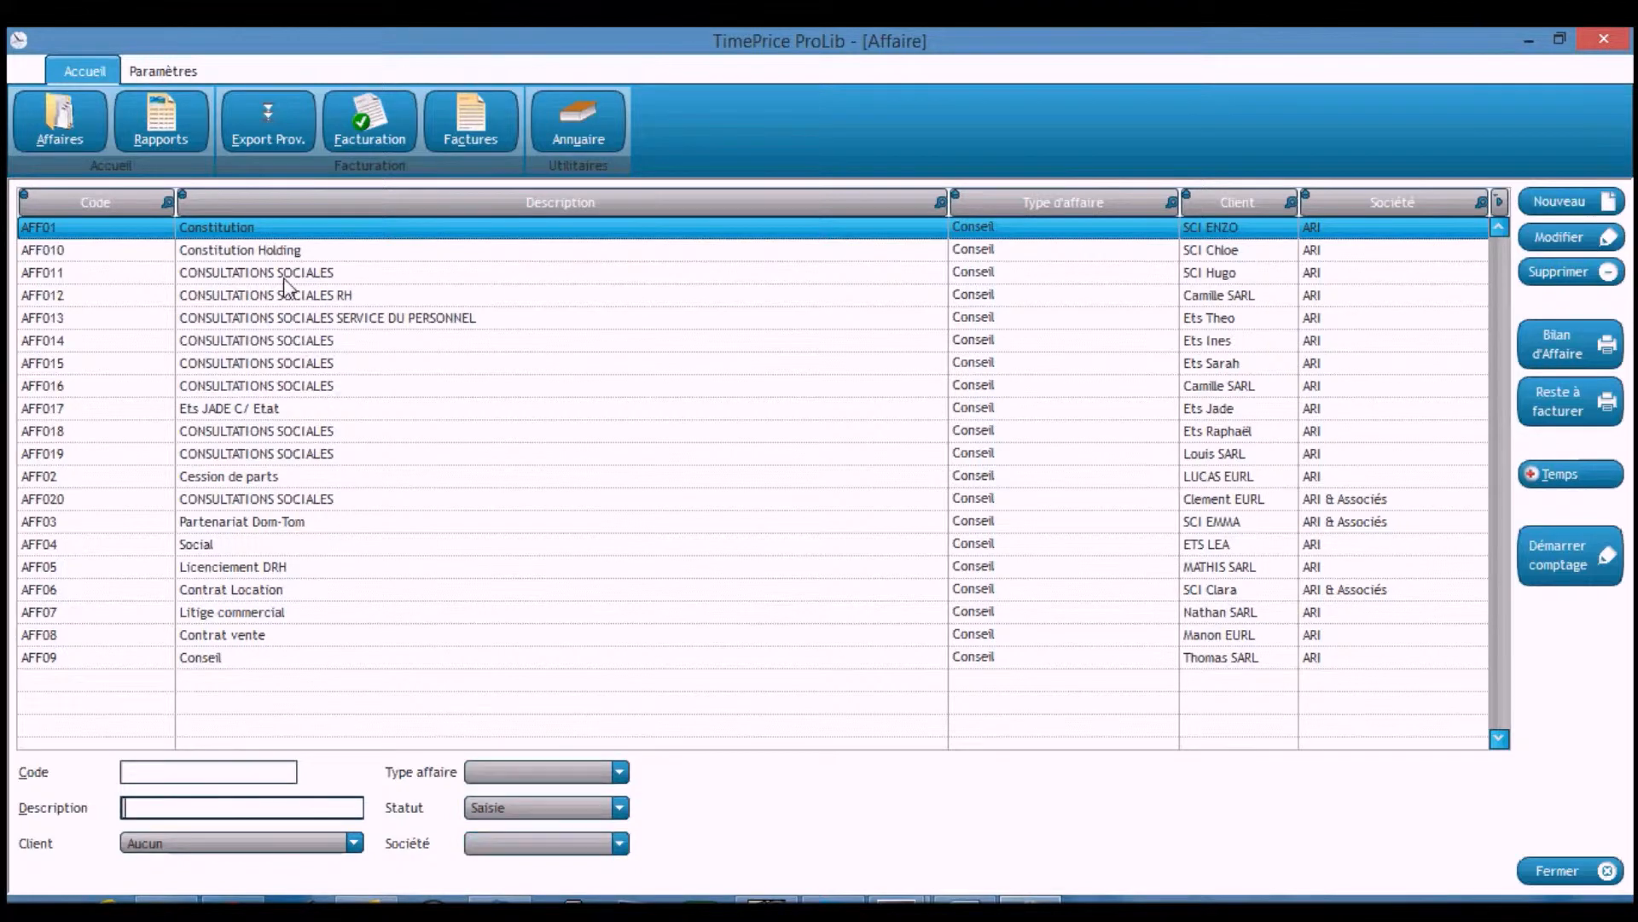
{"action": "double_click", "coordinate": [278, 224]}
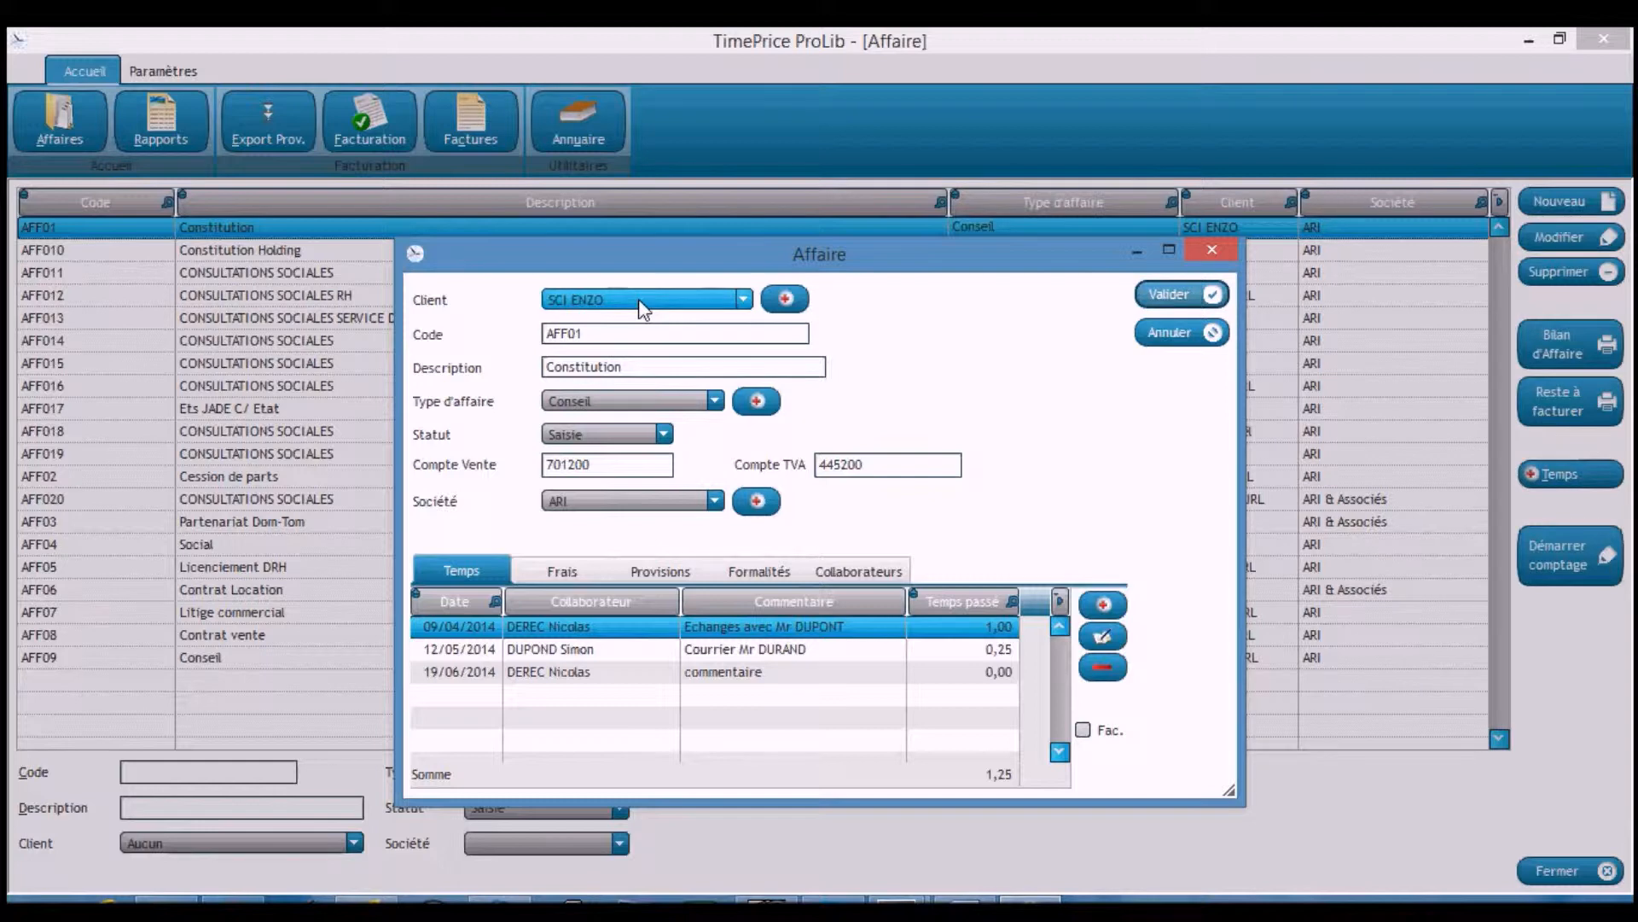
{"action": "left_click", "coordinate": [673, 307]}
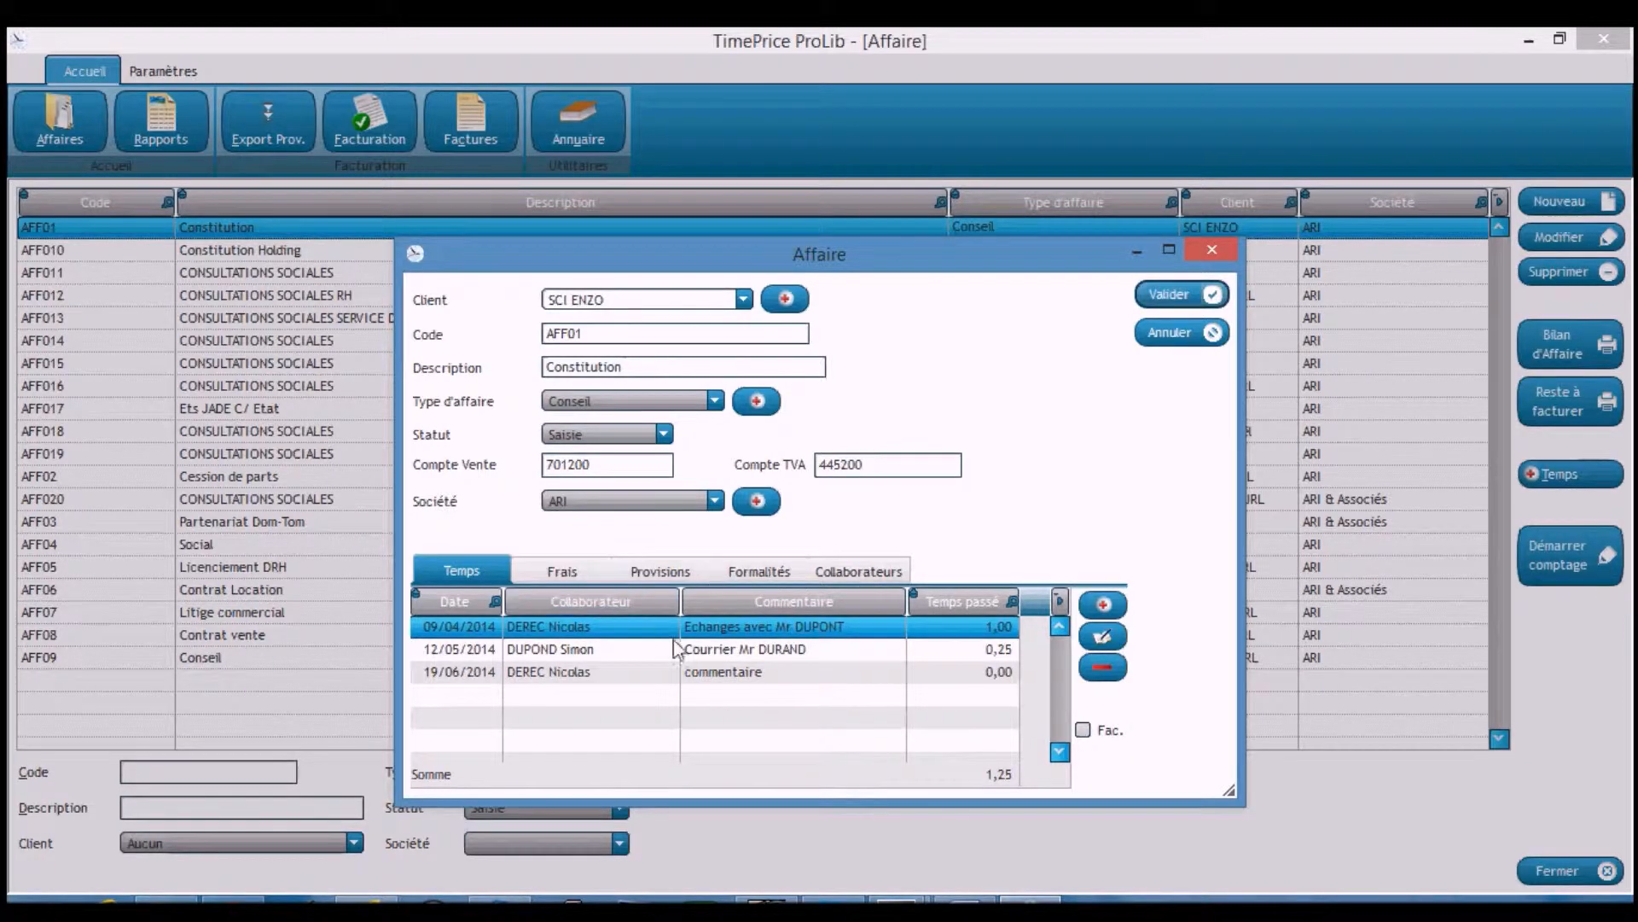
Add a new time entry to the Constitution case with 1 hour spent.
{"action": "left_click", "coordinate": [1103, 605]}
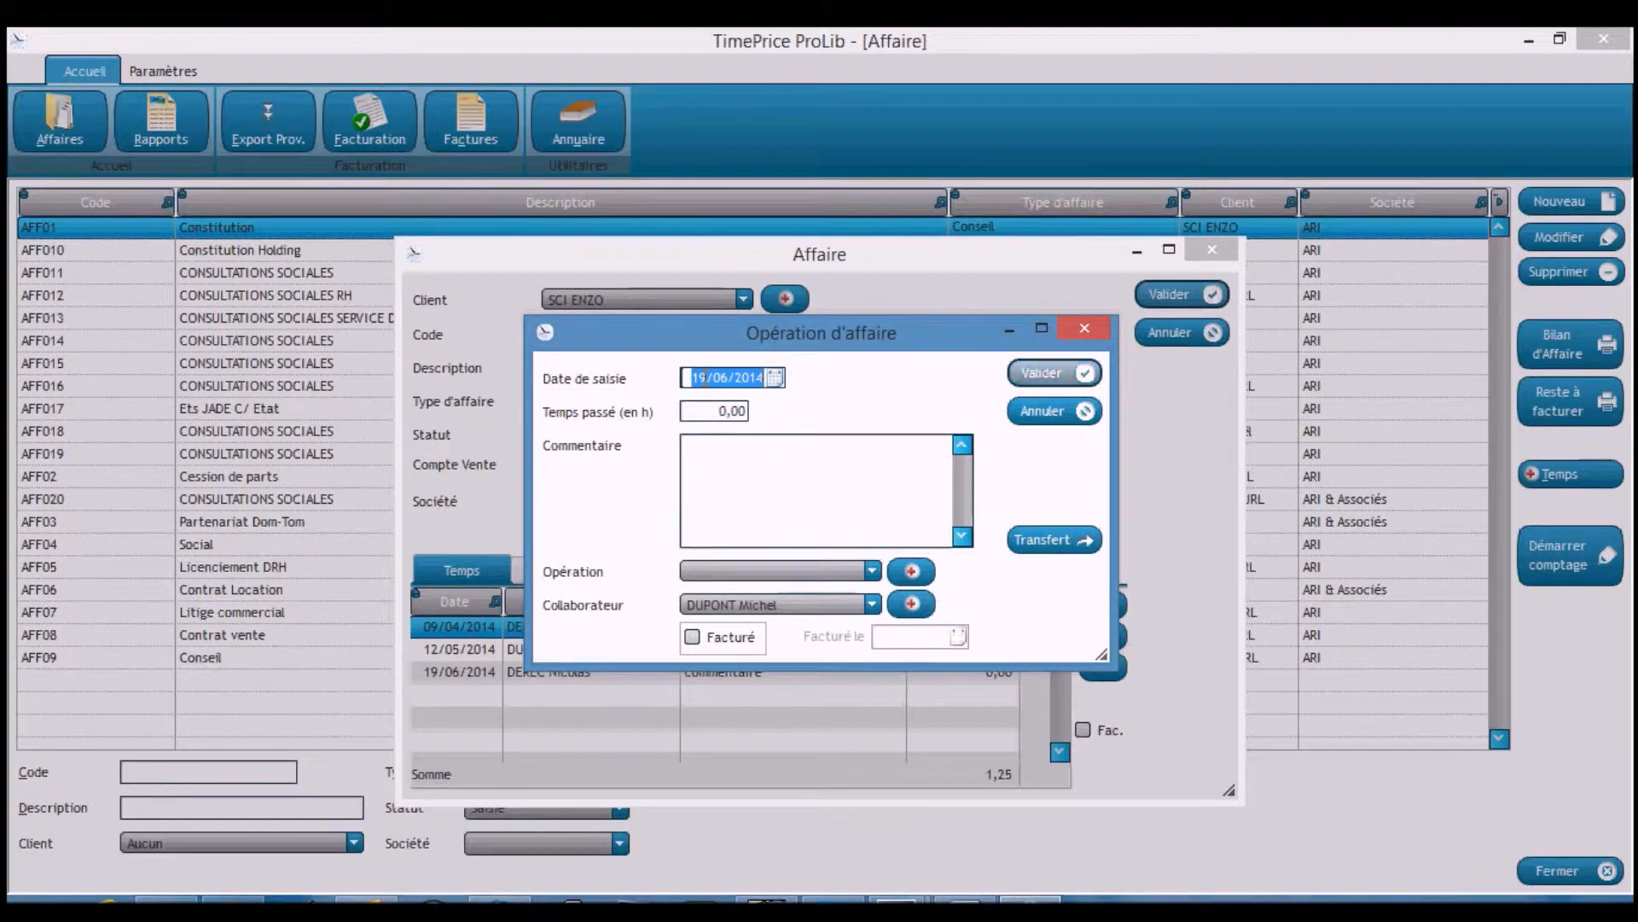
{"action": "left_click", "coordinate": [710, 410]}
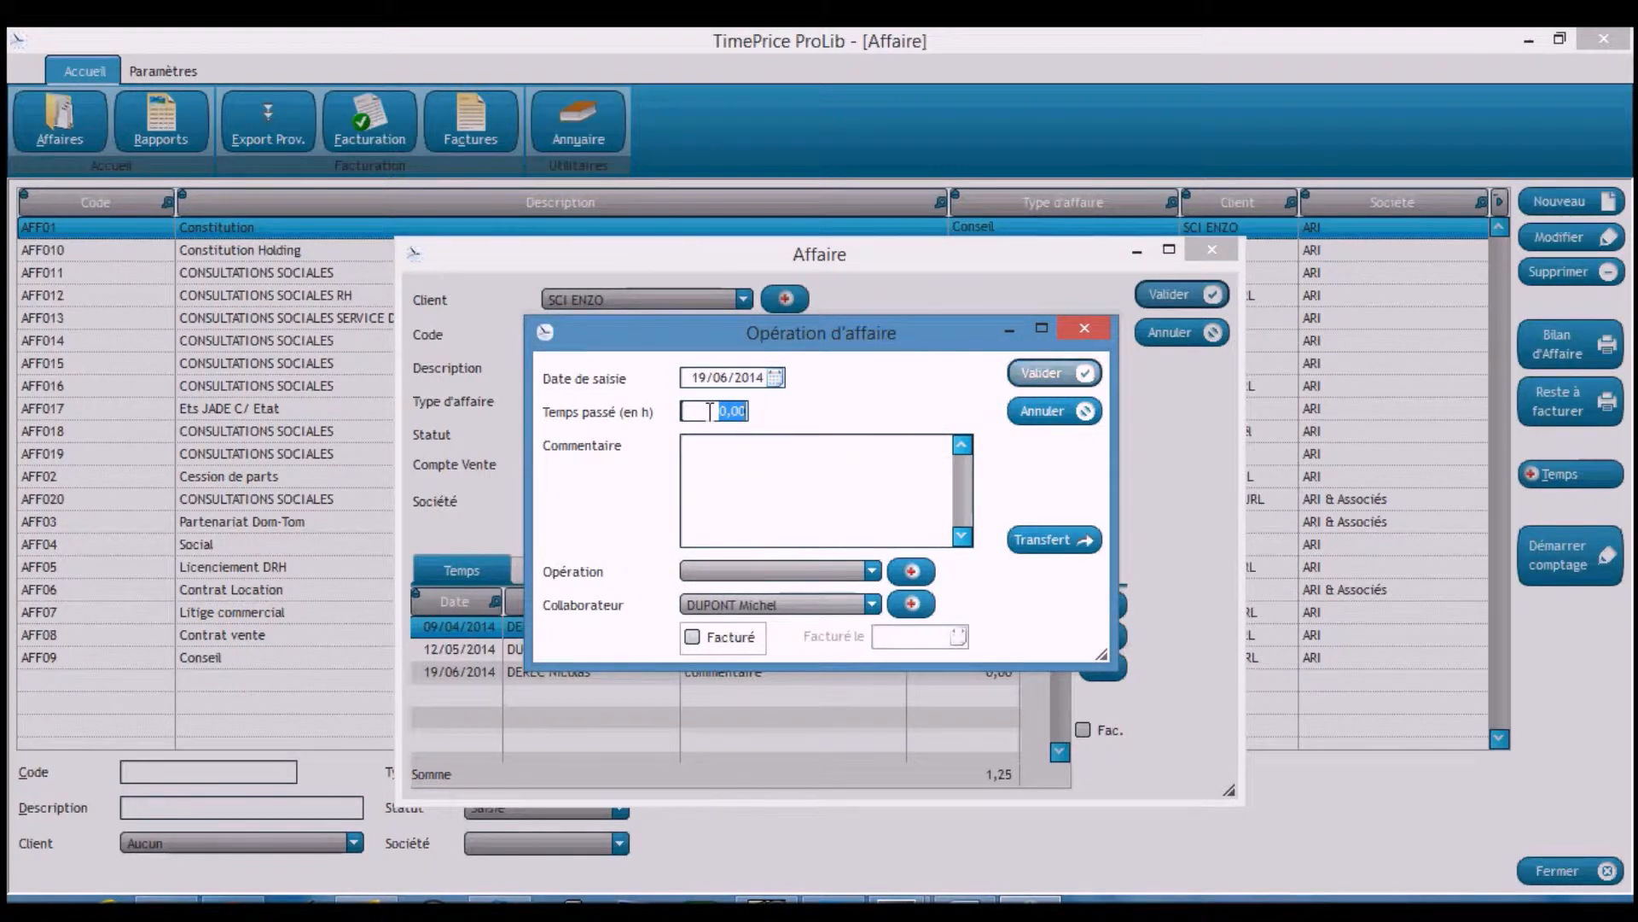
{"action": "left_click", "coordinate": [709, 459]}
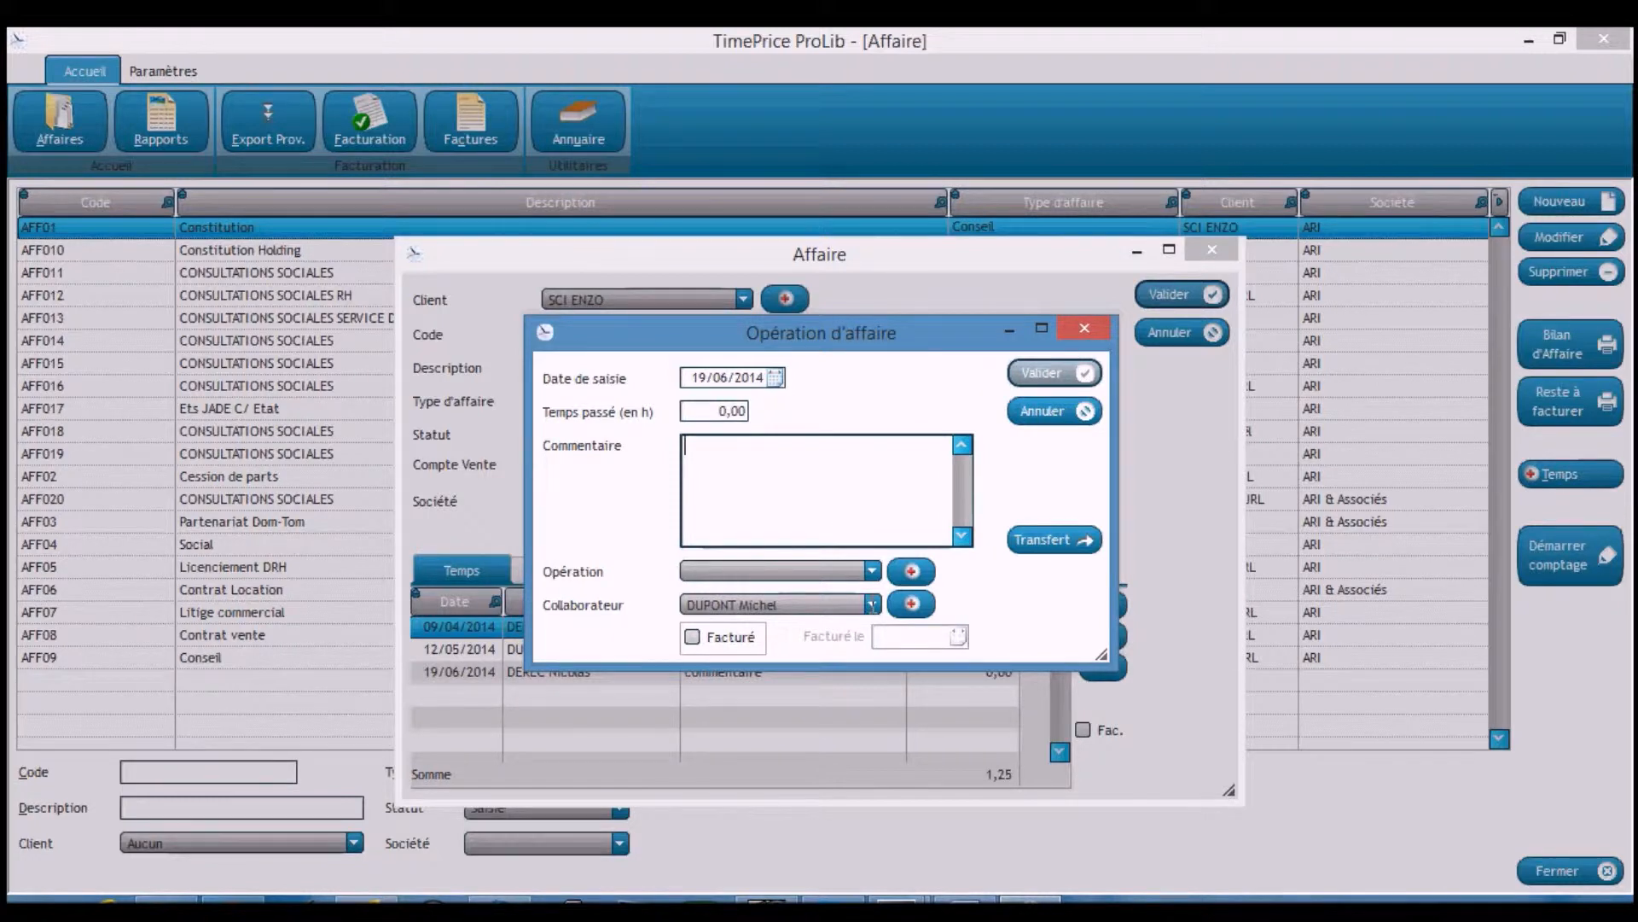
{"action": "left_click", "coordinate": [714, 413]}
{"action": "type", "text": "1"}
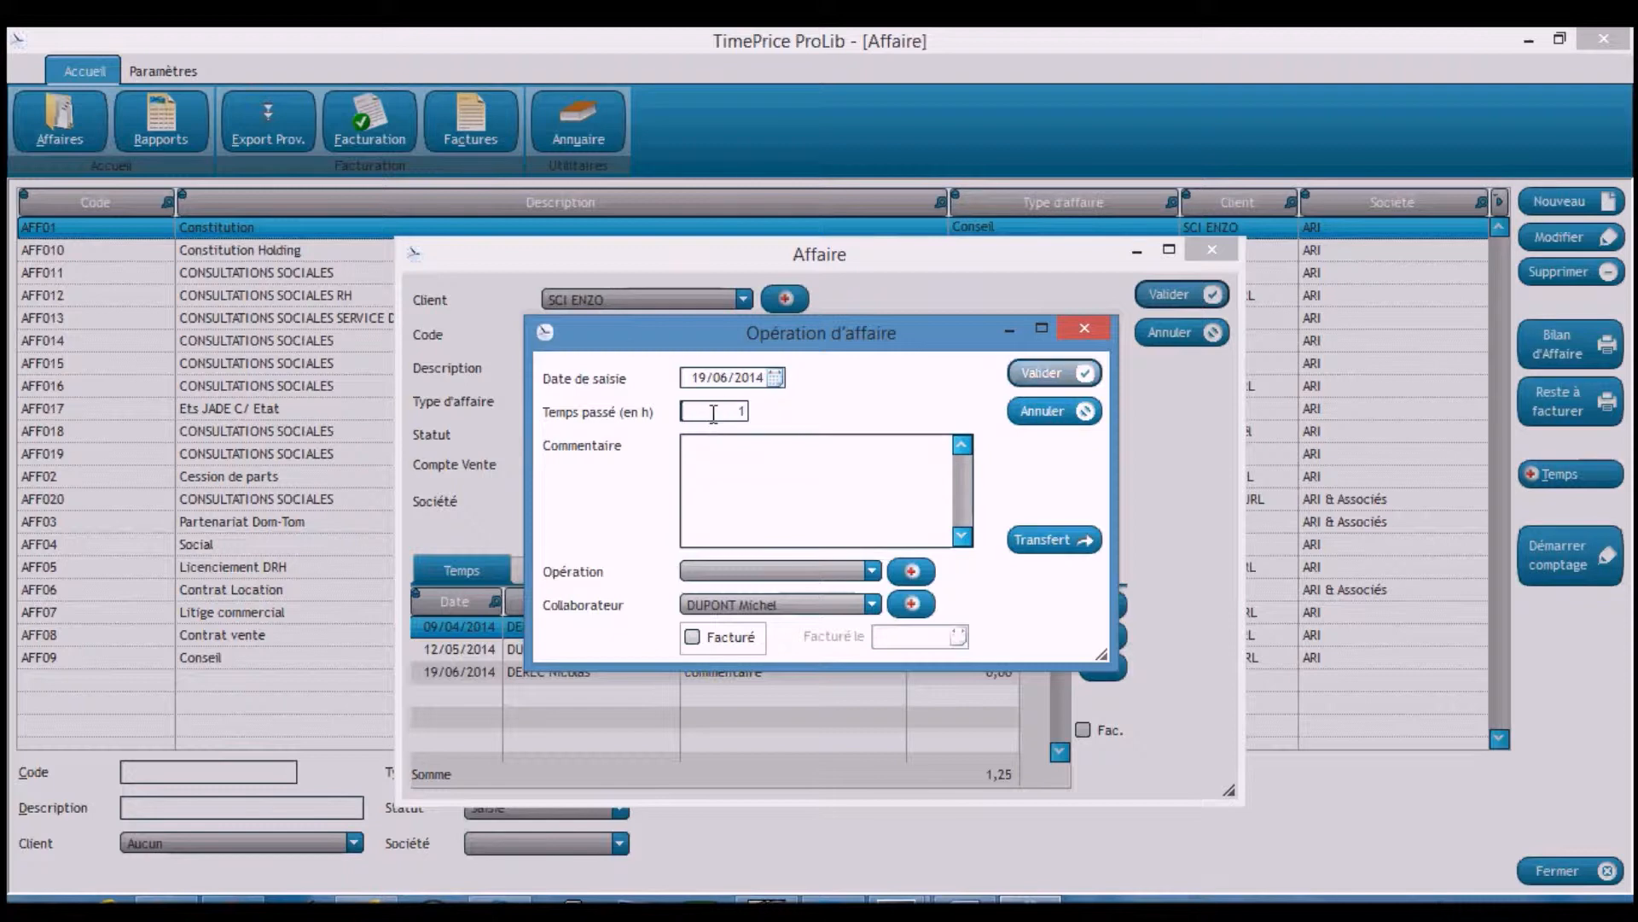
Enter the comment "Vidéo TPProLib" for the time entry, and validate both the entry and the case.
{"action": "left_click", "coordinate": [725, 473]}
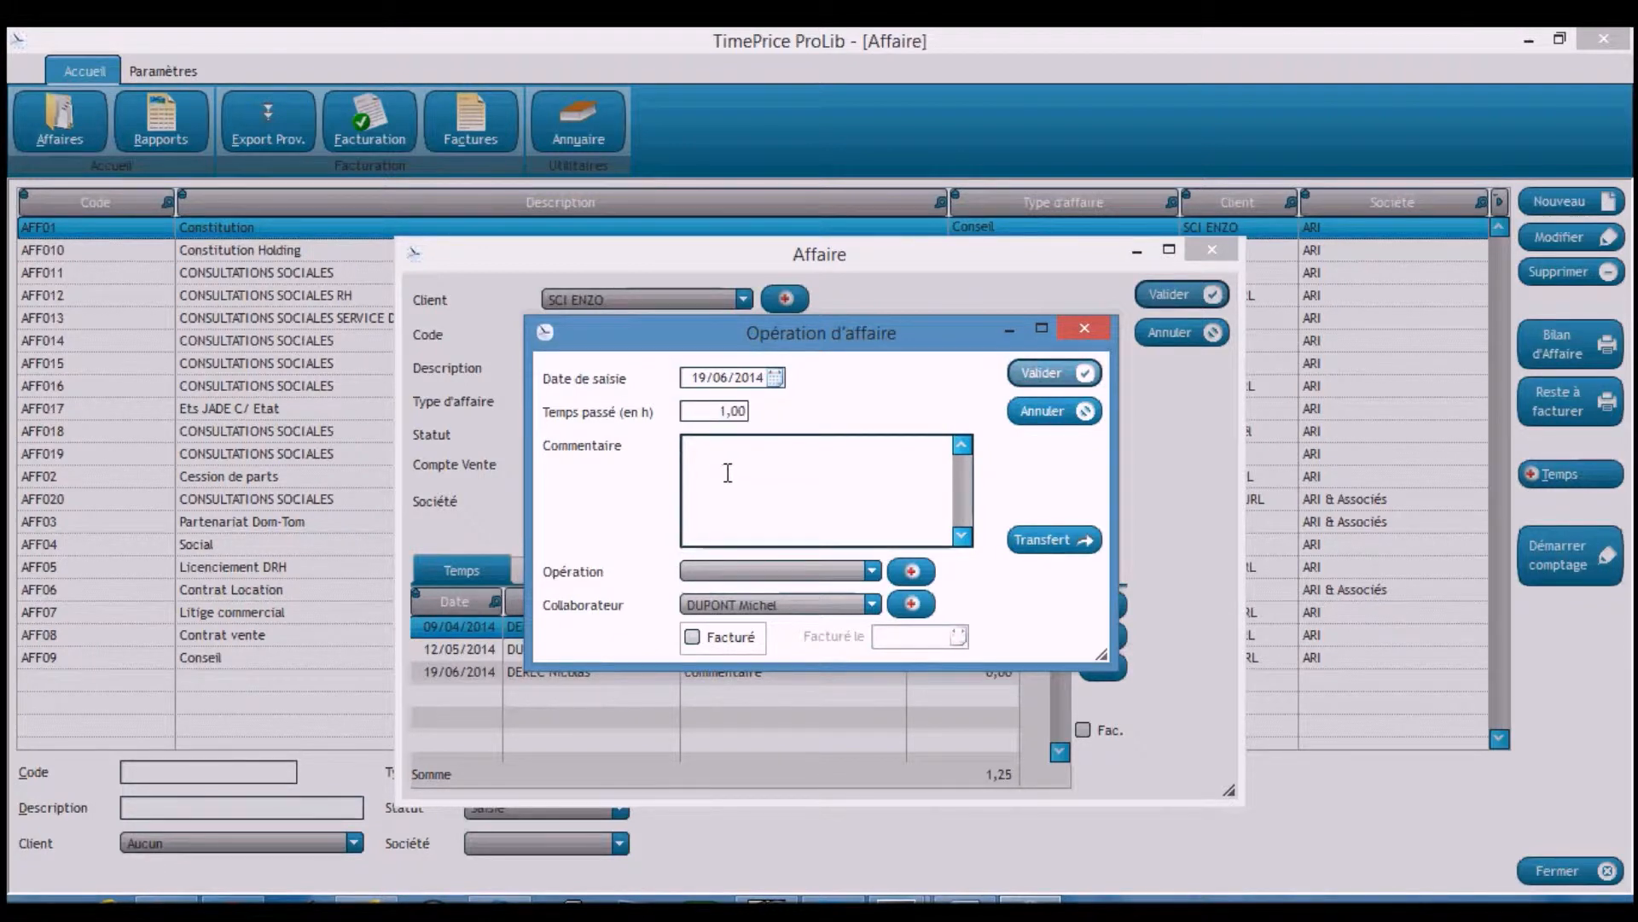
{"action": "type", "text": "Vide"}
{"action": "key", "text": "BackSpace"}
{"action": "type", "text": "éo TPProLib"}
{"action": "left_click", "coordinate": [1048, 373]}
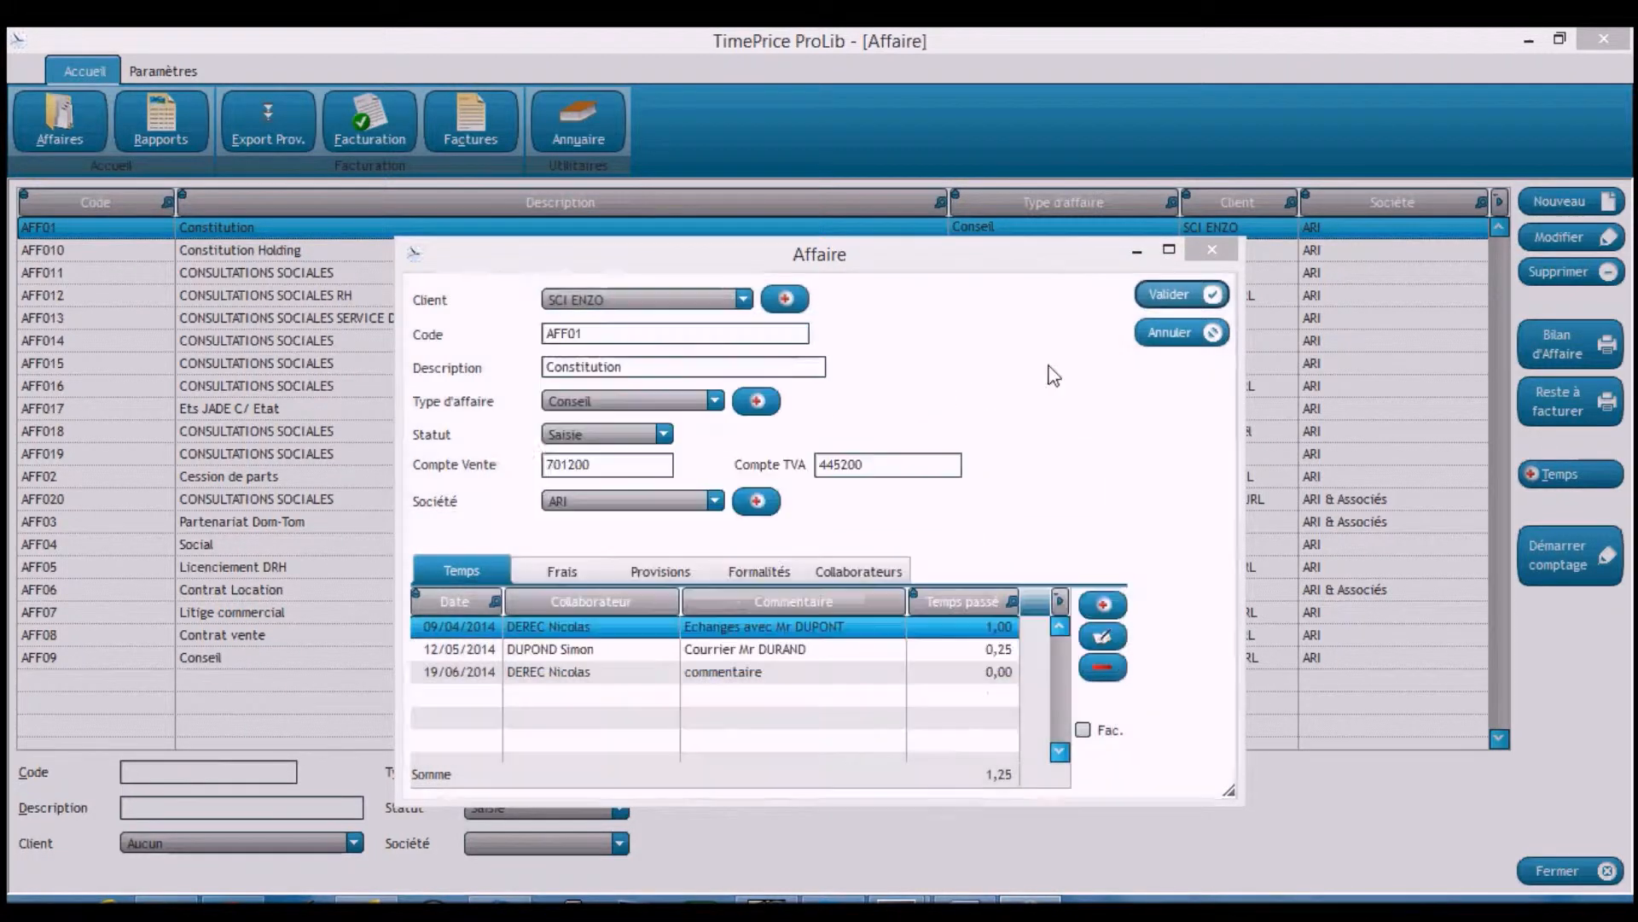
{"action": "left_click", "coordinate": [1171, 296]}
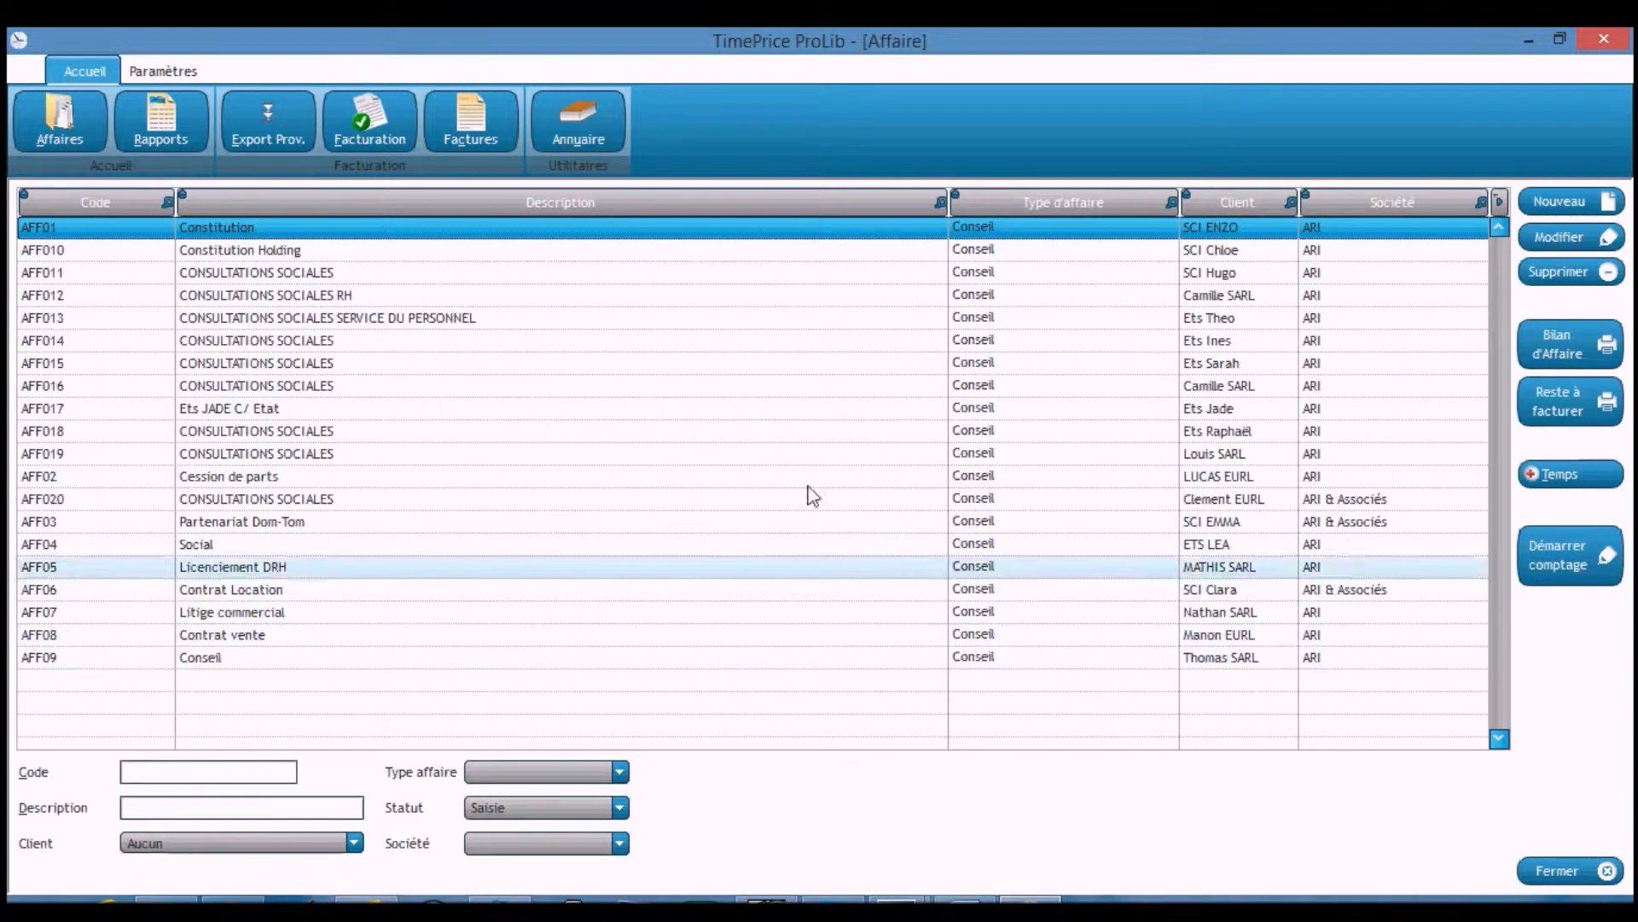
{"action": "left_click", "coordinate": [737, 297]}
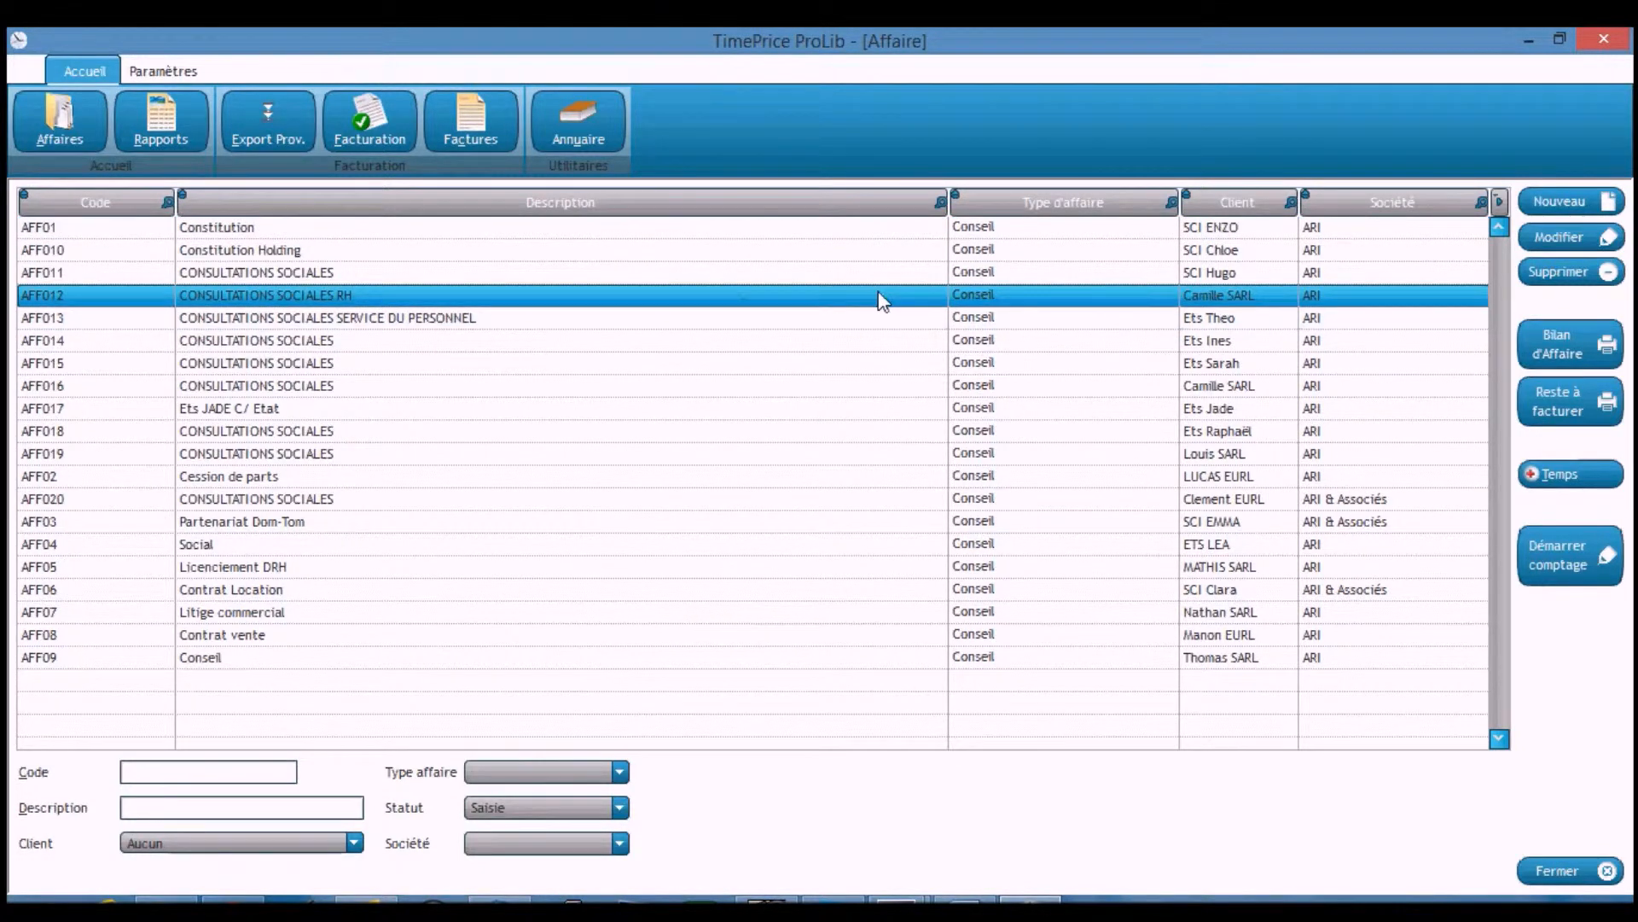
{"action": "left_click", "coordinate": [1569, 475]}
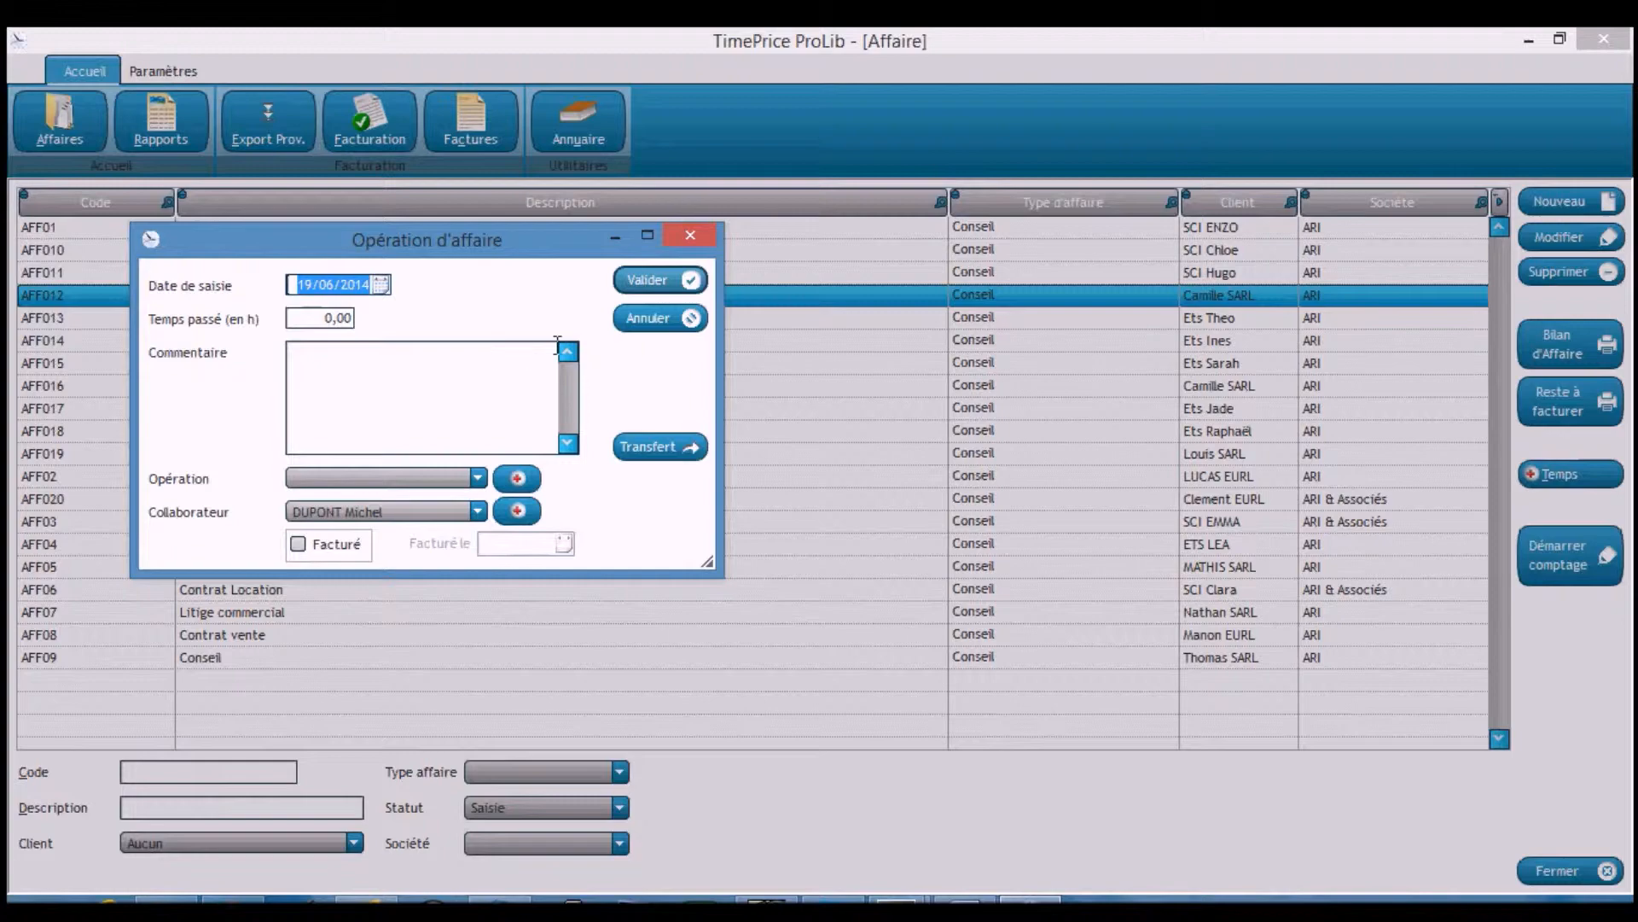
{"action": "left_click", "coordinate": [669, 319]}
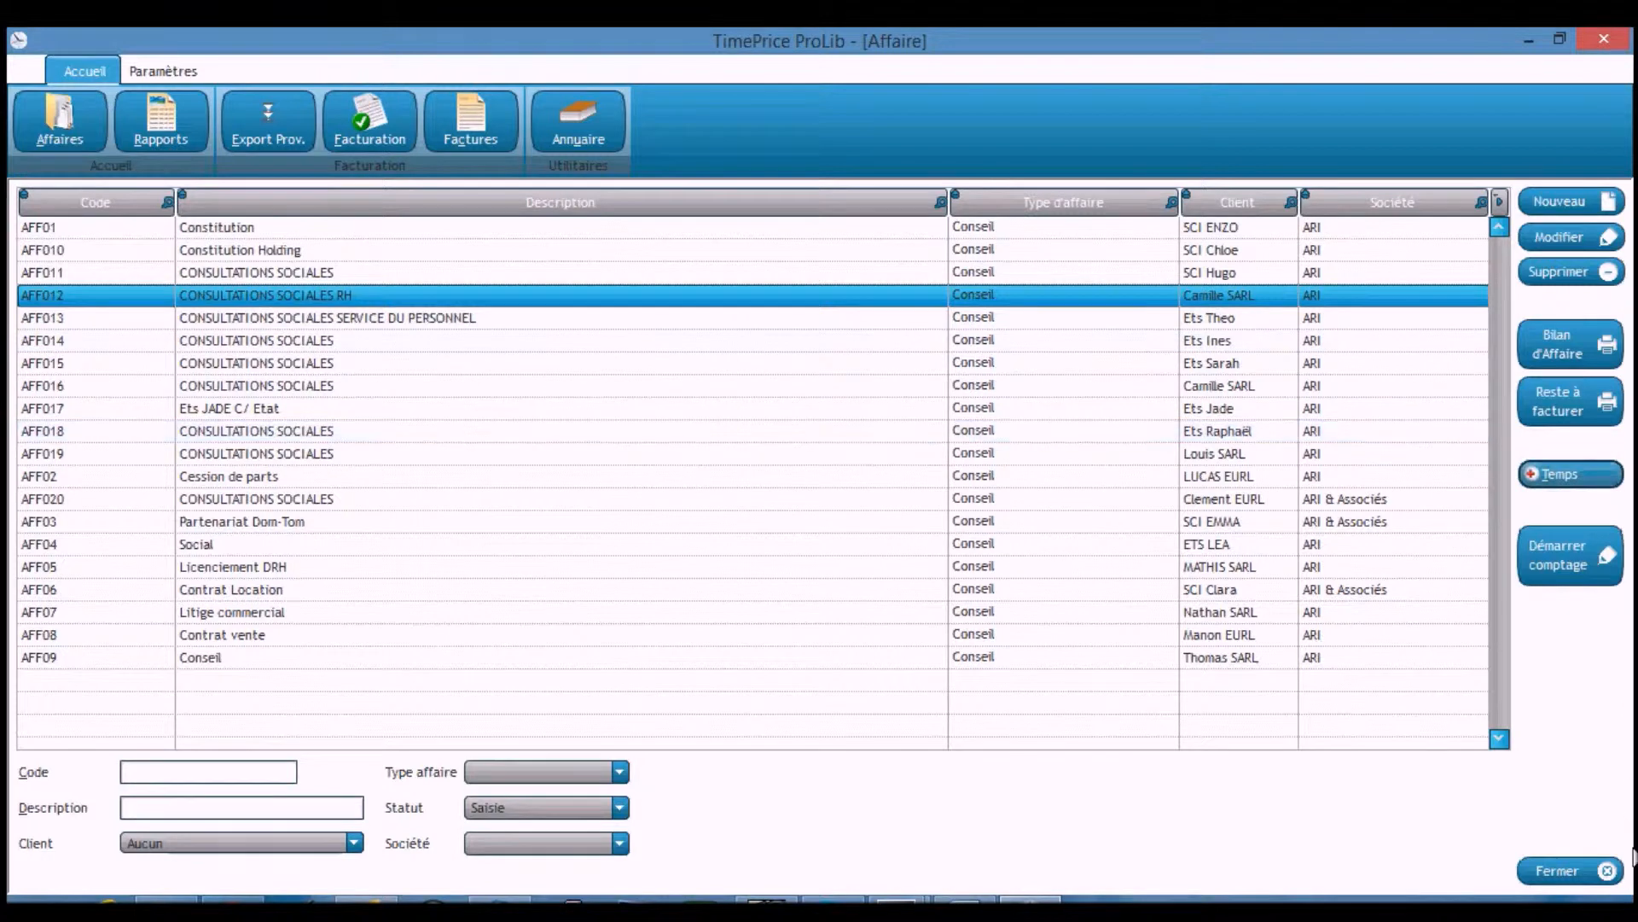
Close the case list and load the pre-invoicing (Pré-facturation) overview for the company ARI.
{"action": "left_click", "coordinate": [1569, 879]}
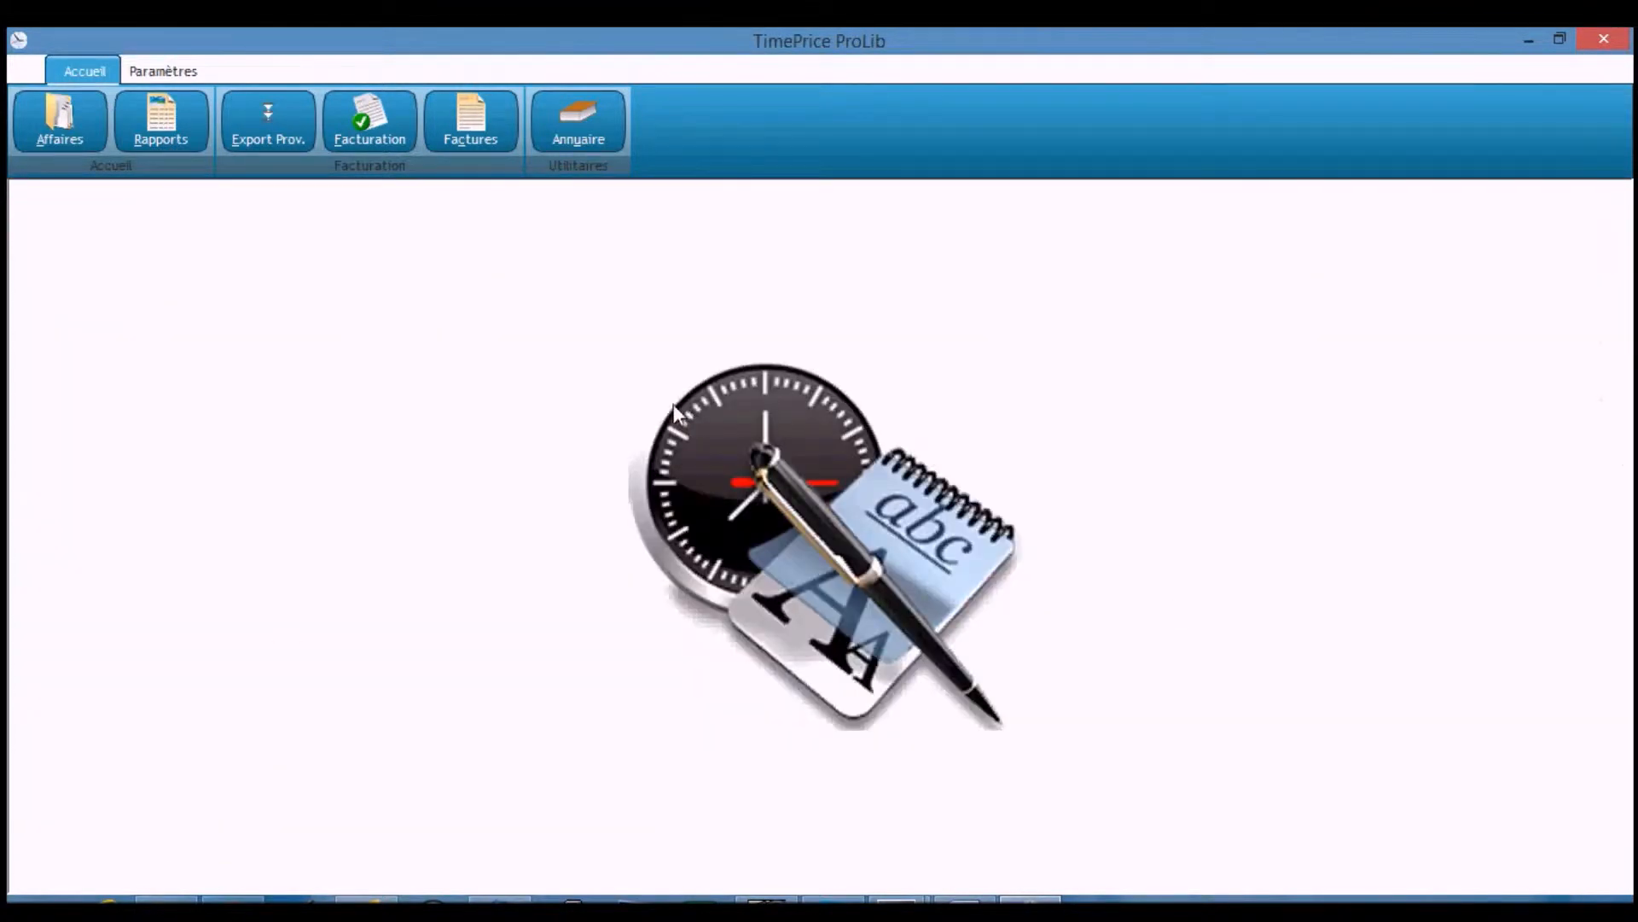
{"action": "left_click", "coordinate": [375, 125]}
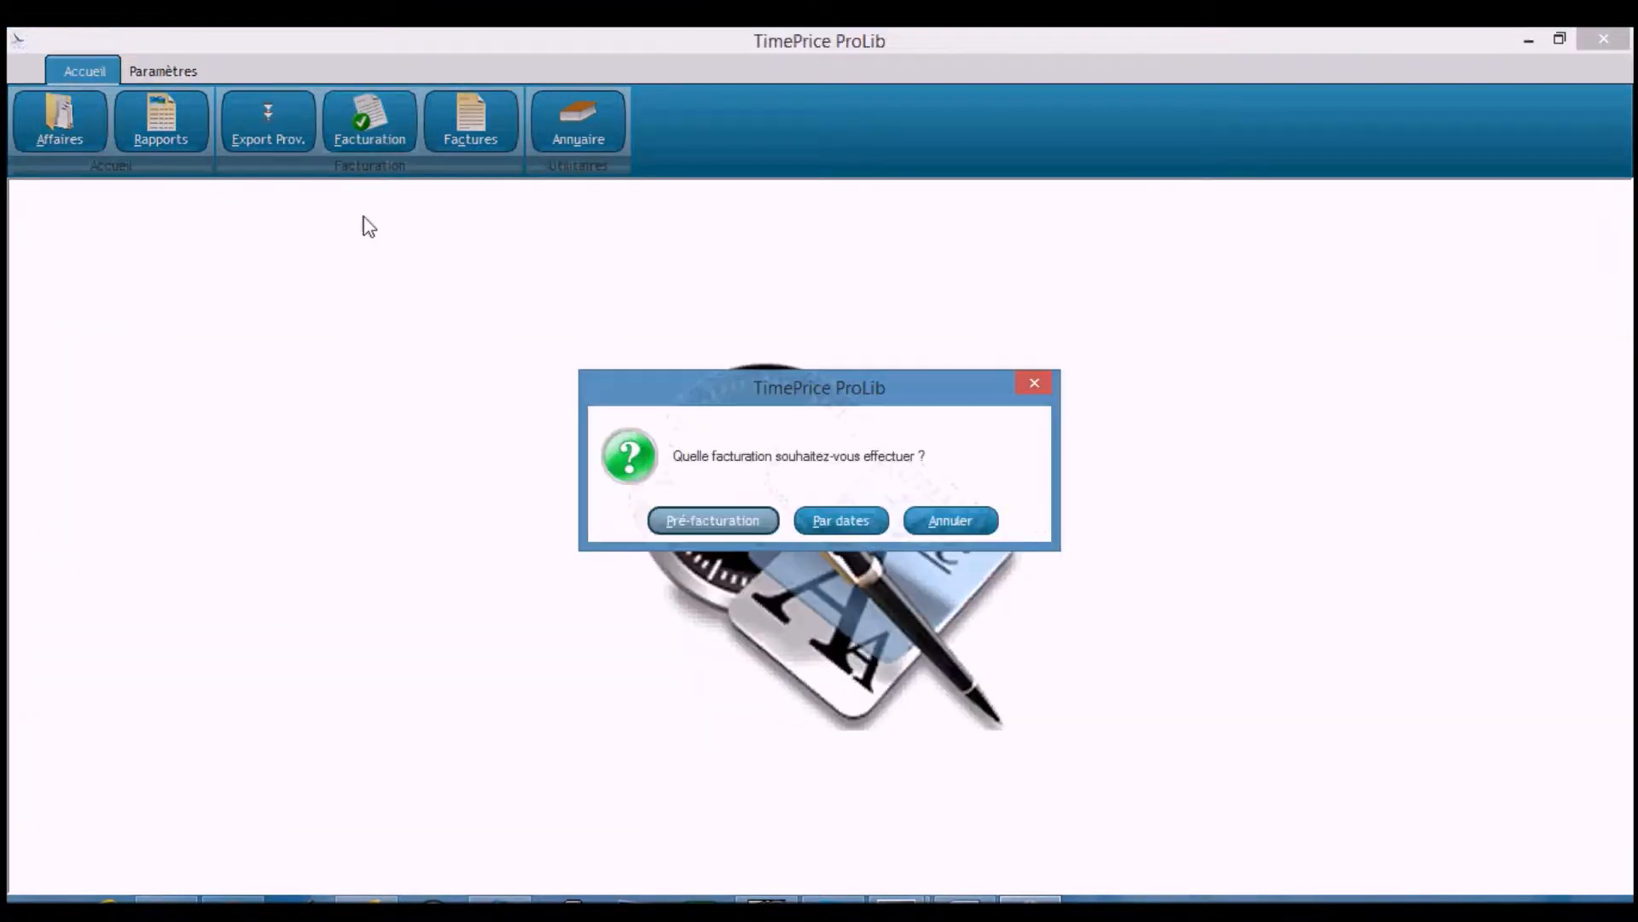
{"action": "left_click", "coordinate": [725, 520]}
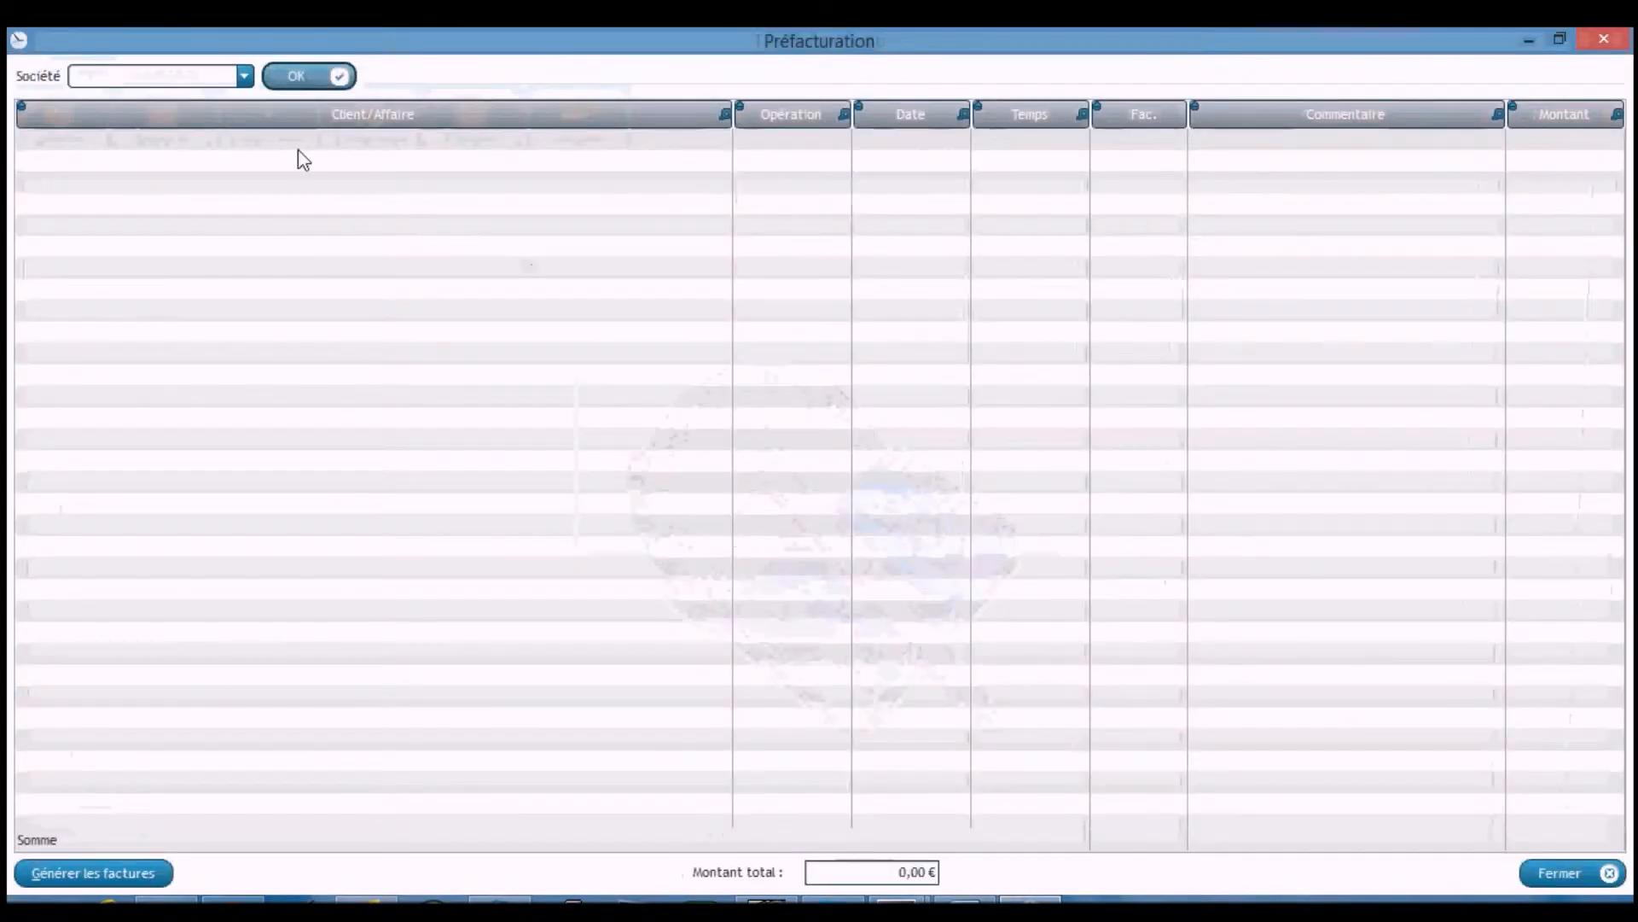
{"action": "left_click", "coordinate": [218, 83]}
{"action": "left_click", "coordinate": [209, 96]}
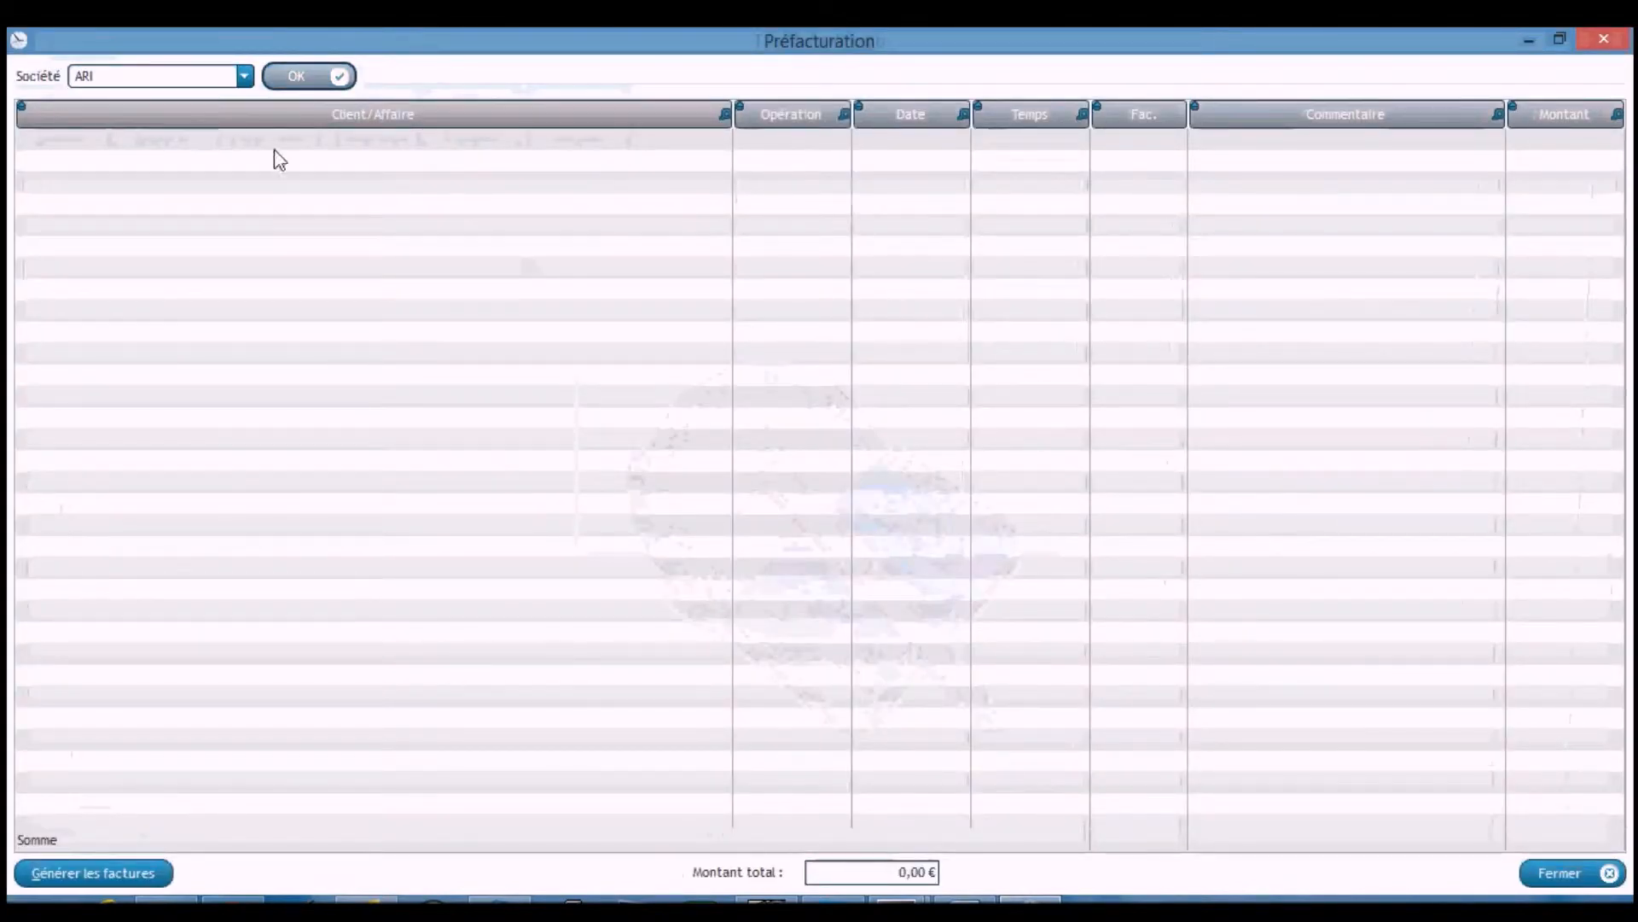
{"action": "left_click", "coordinate": [300, 71]}
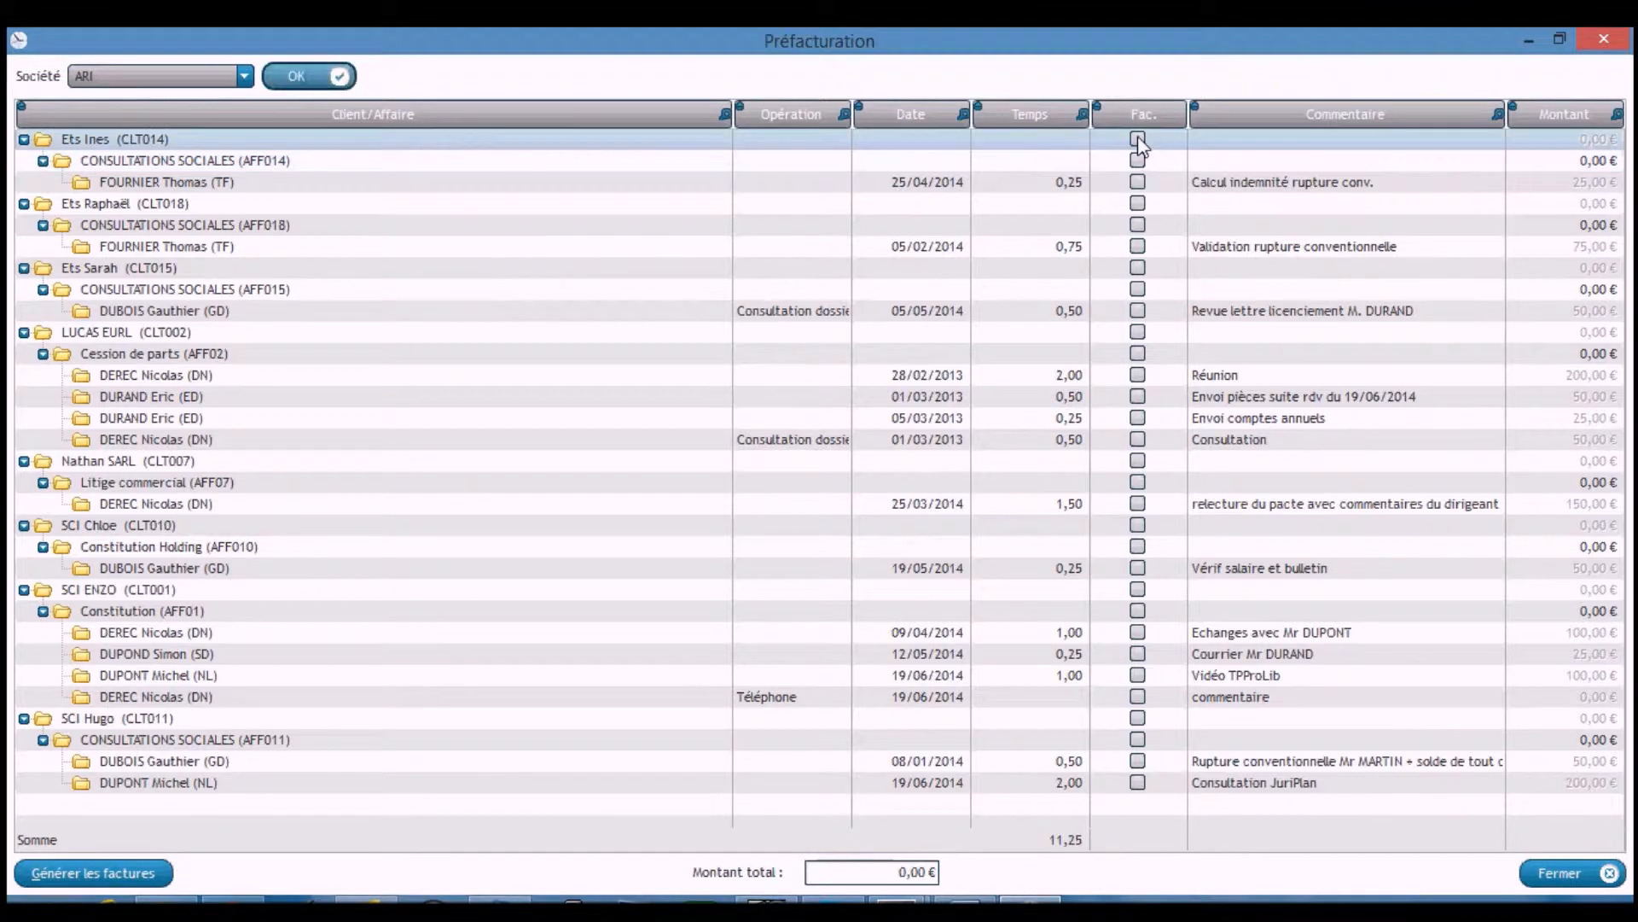
Mark everything under Ets Ines and the 0.75-hour "Validation rupture conventionnelle" entry of Ets Raphaël for invoicing.
{"action": "left_click", "coordinate": [1139, 138]}
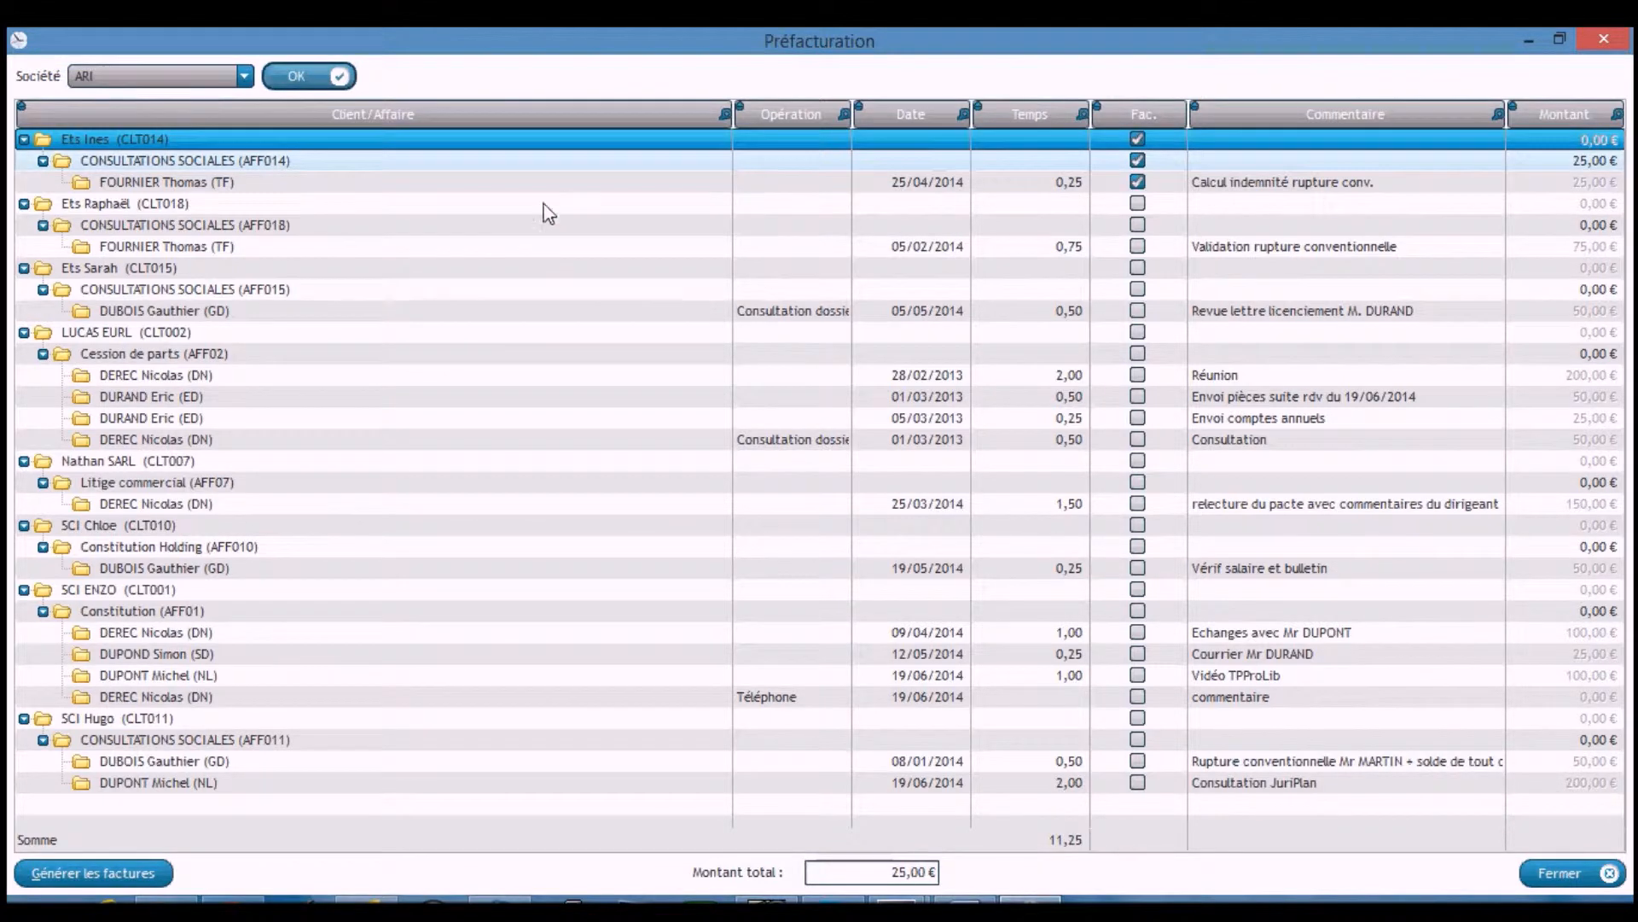
{"action": "left_click", "coordinate": [1140, 203]}
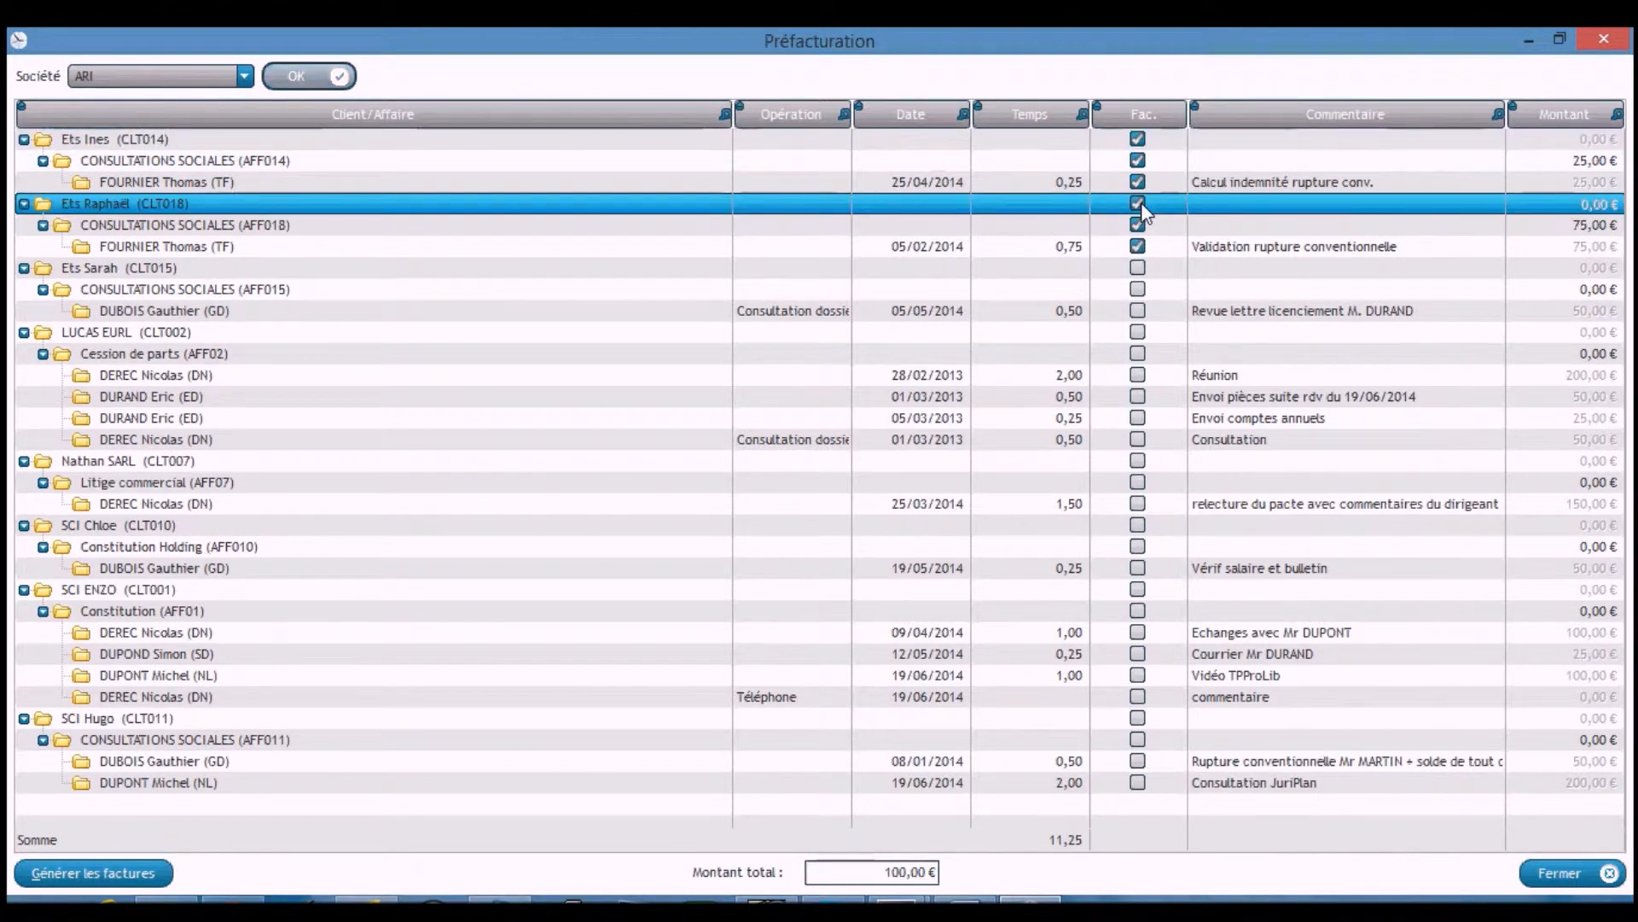
{"action": "left_click", "coordinate": [1139, 247]}
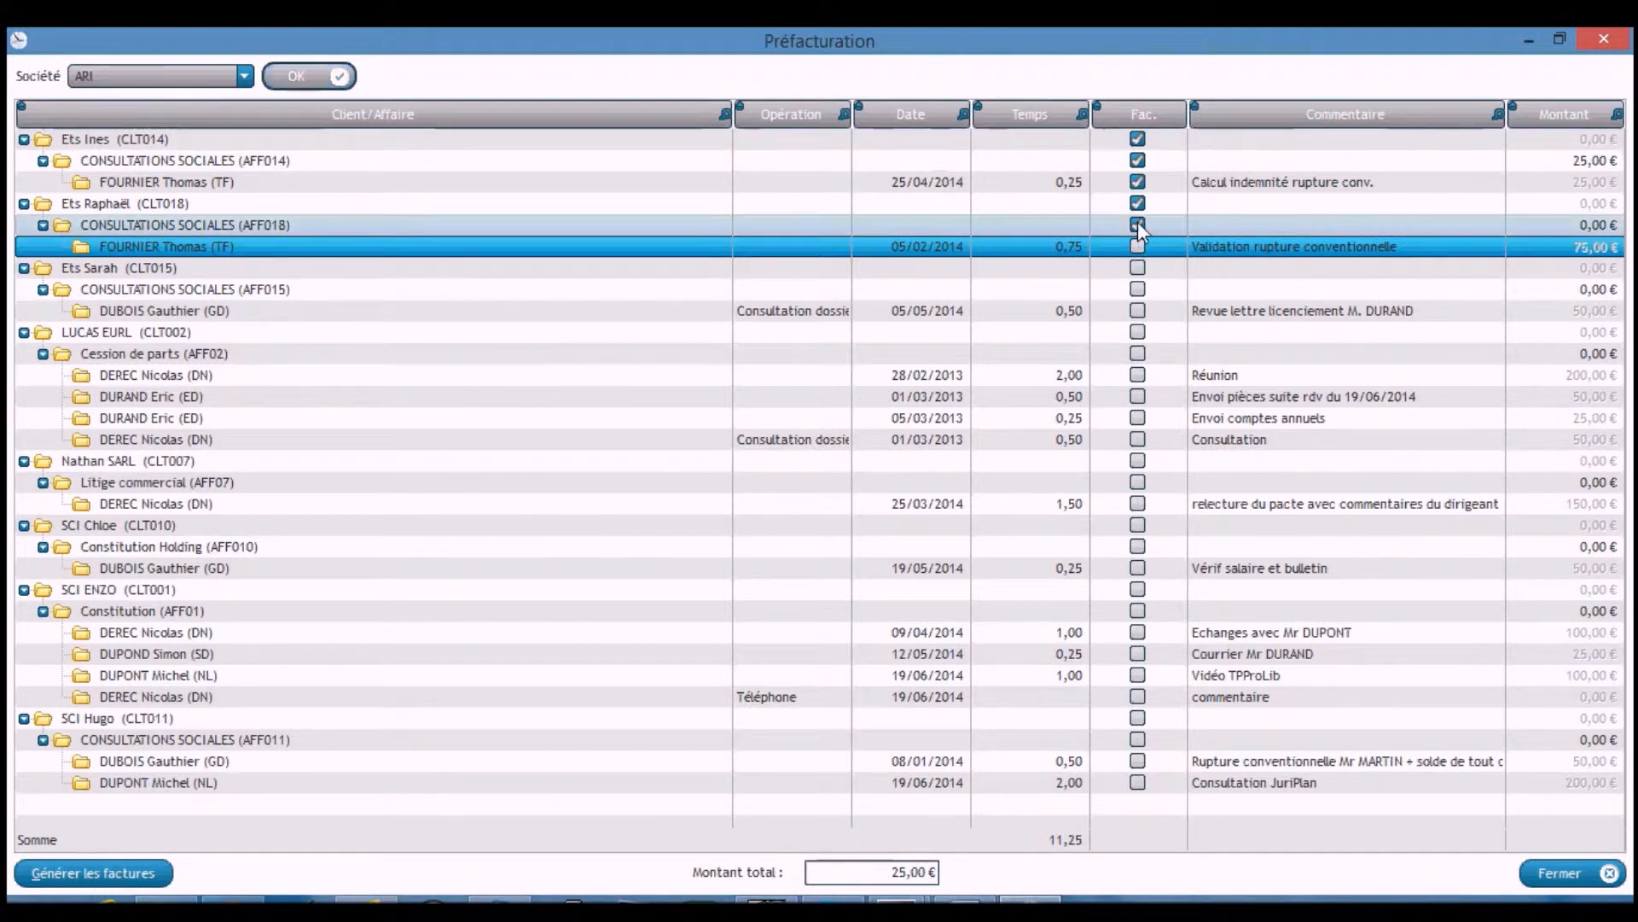
{"action": "left_click", "coordinate": [1138, 247]}
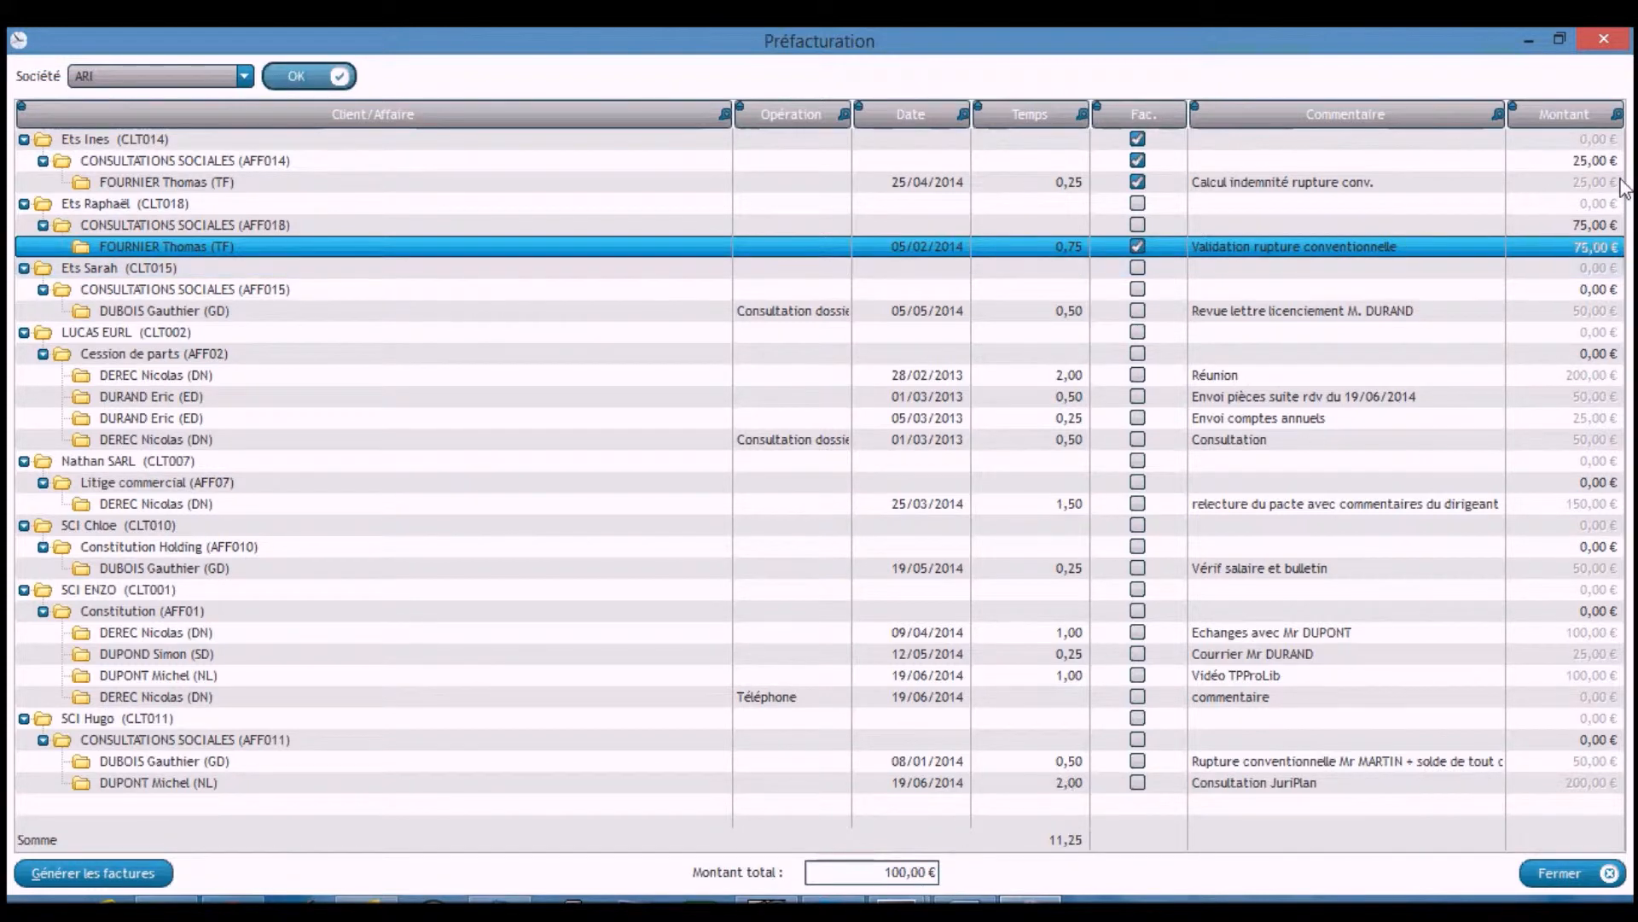
Set the amount of Ets Raphaël's CONSULTATIONS SOCIALES case to 120 €.
{"action": "left_click", "coordinate": [1589, 226]}
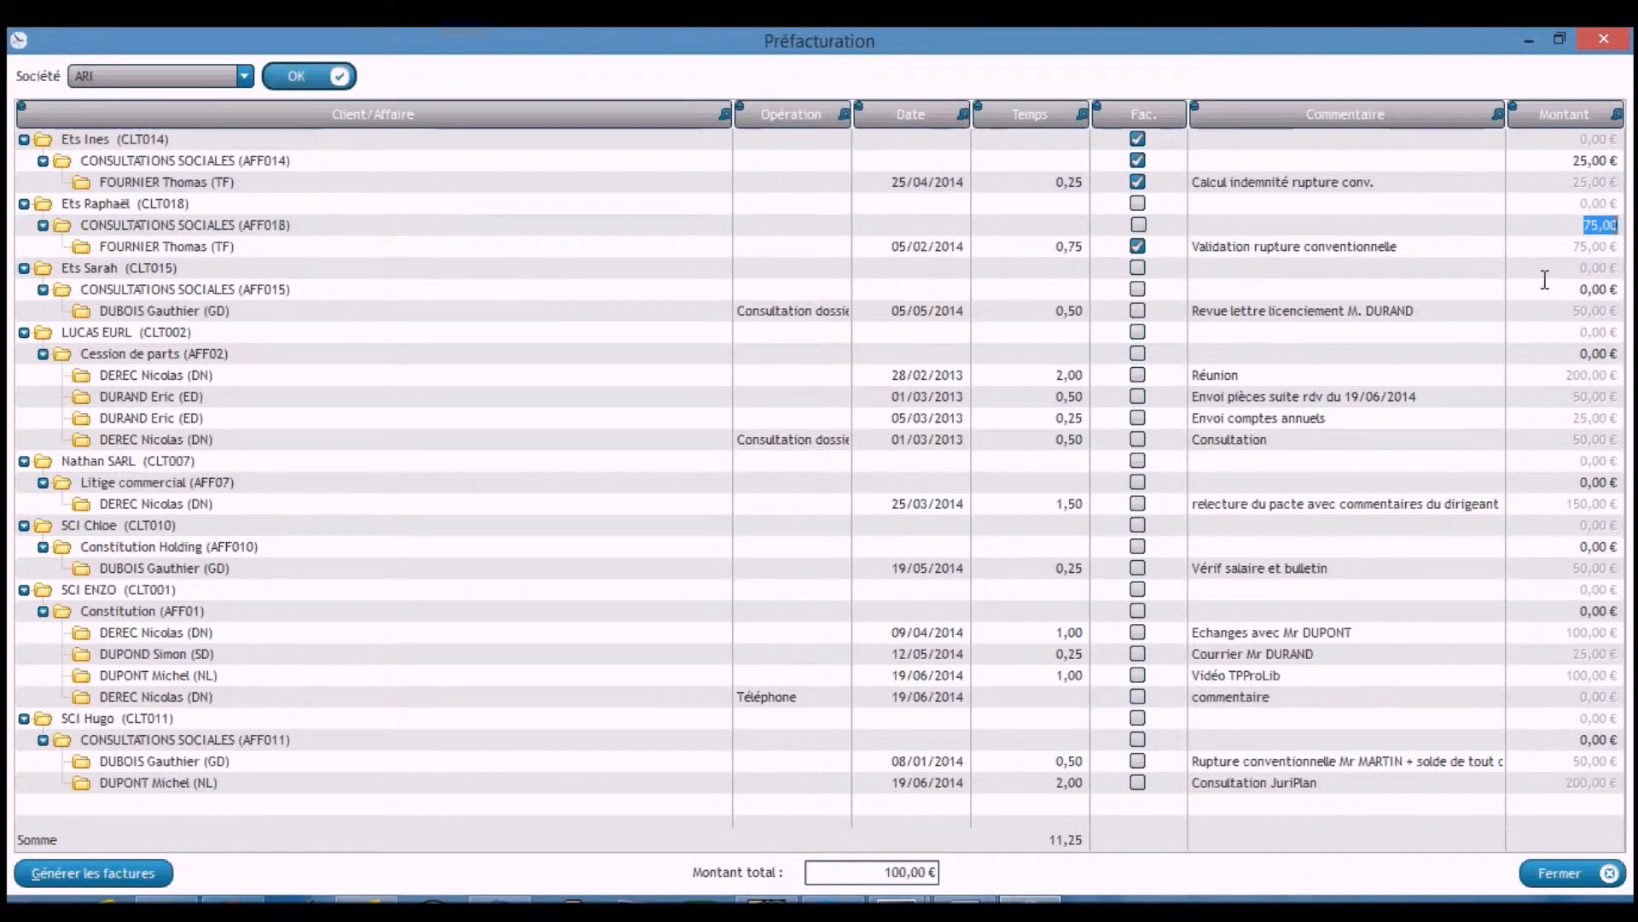
{"action": "type", "text": "120"}
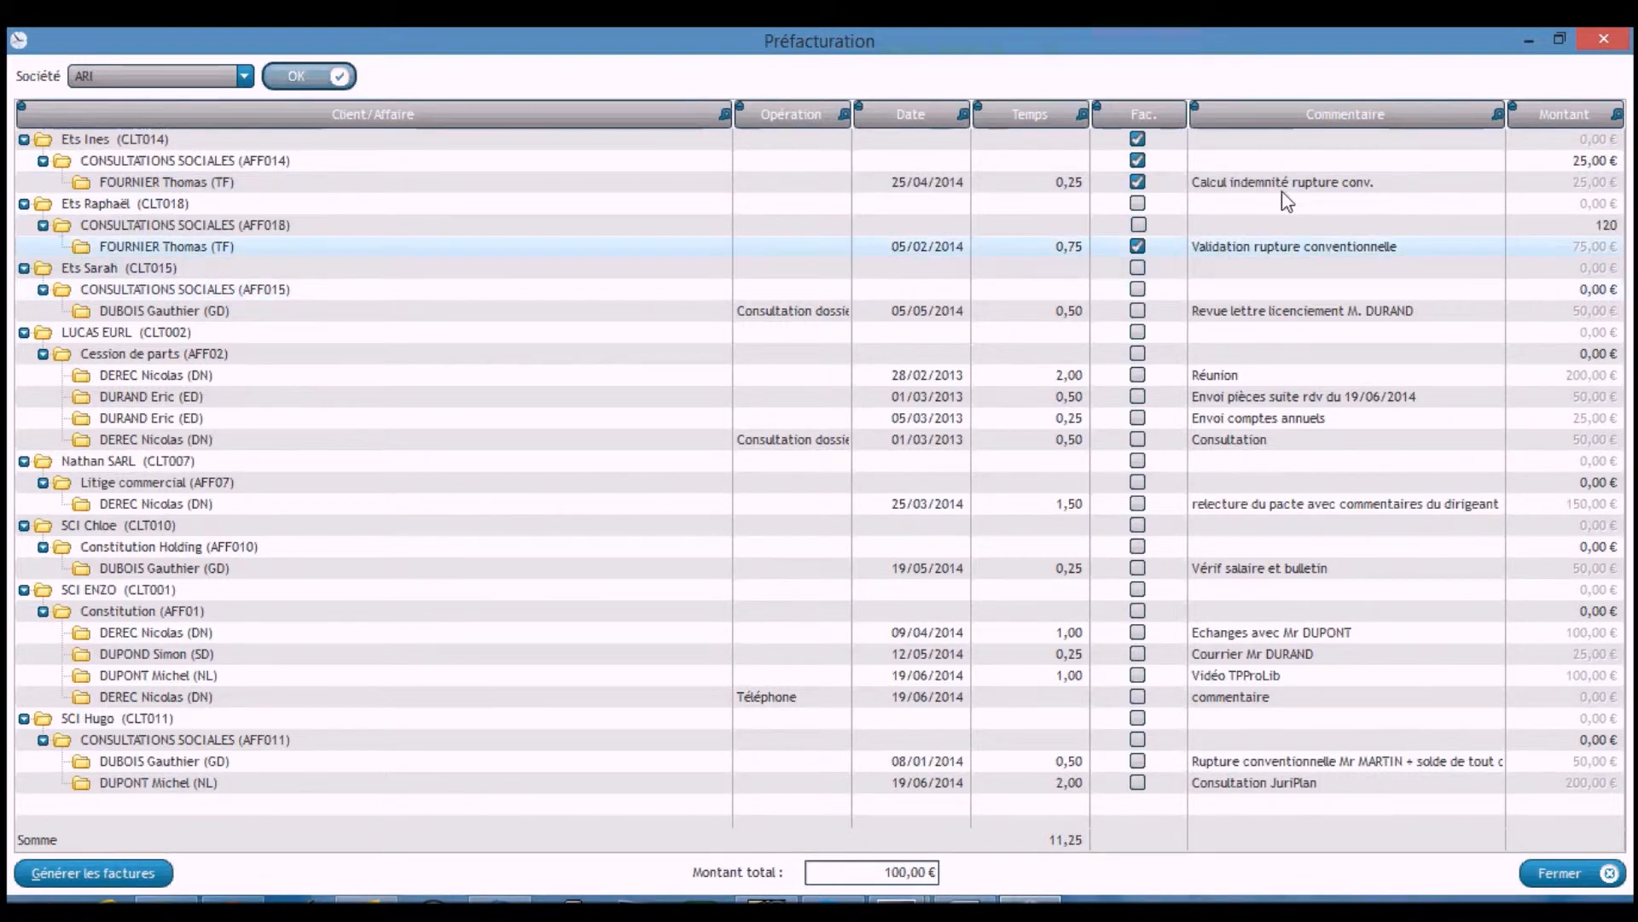
{"action": "left_click", "coordinate": [1162, 248]}
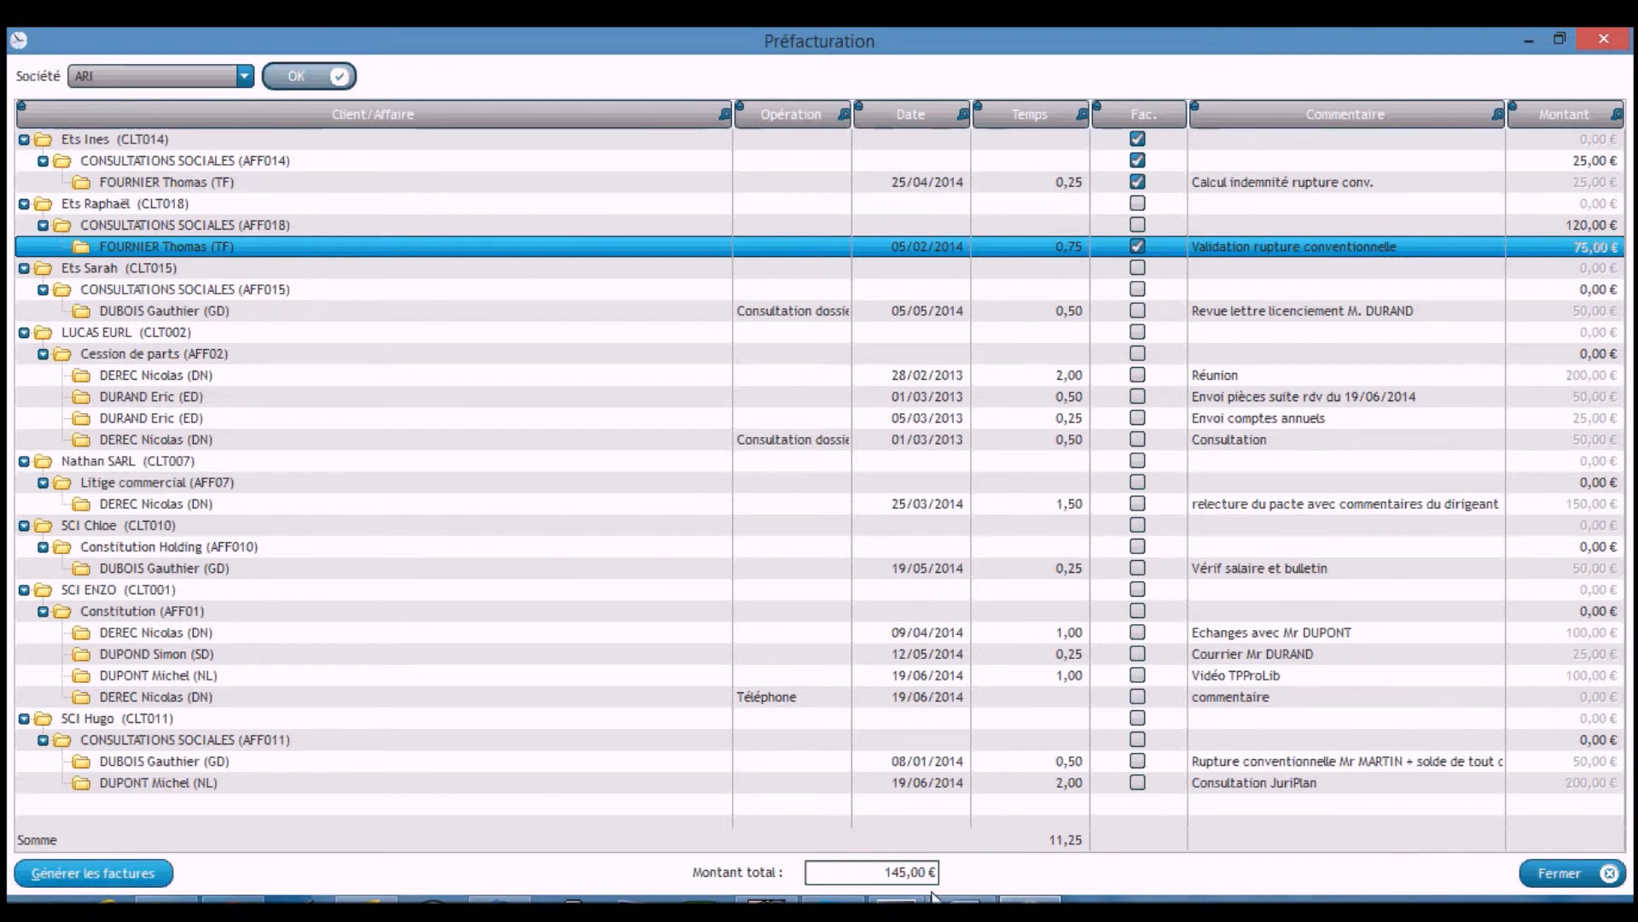
{"action": "left_click", "coordinate": [897, 906]}
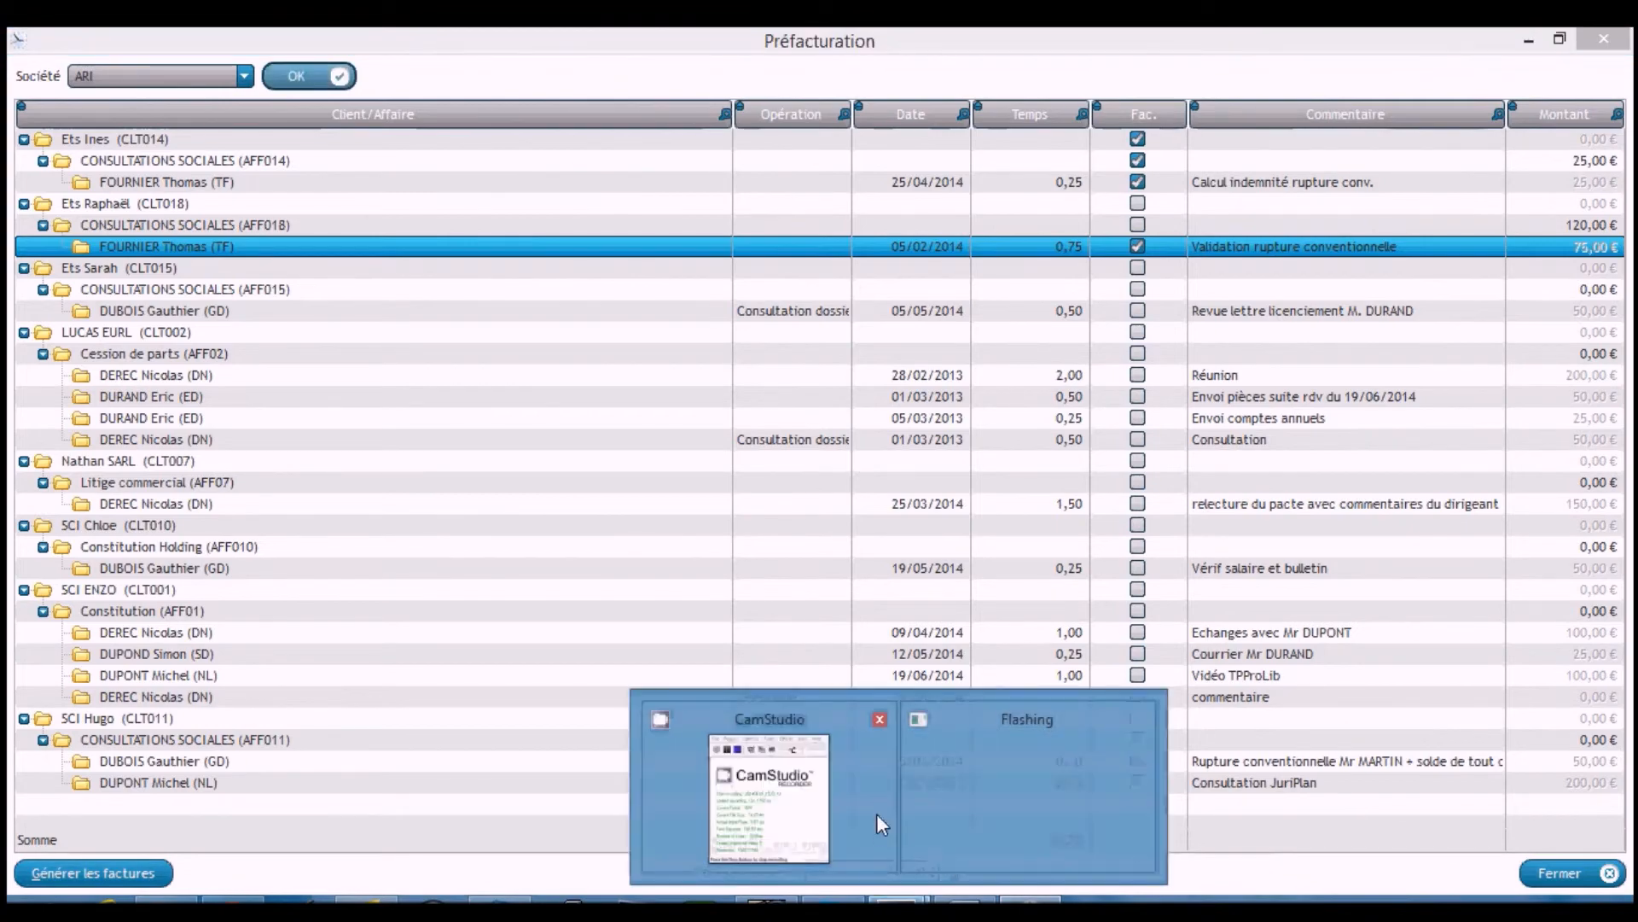
{"action": "left_click", "coordinate": [768, 807]}
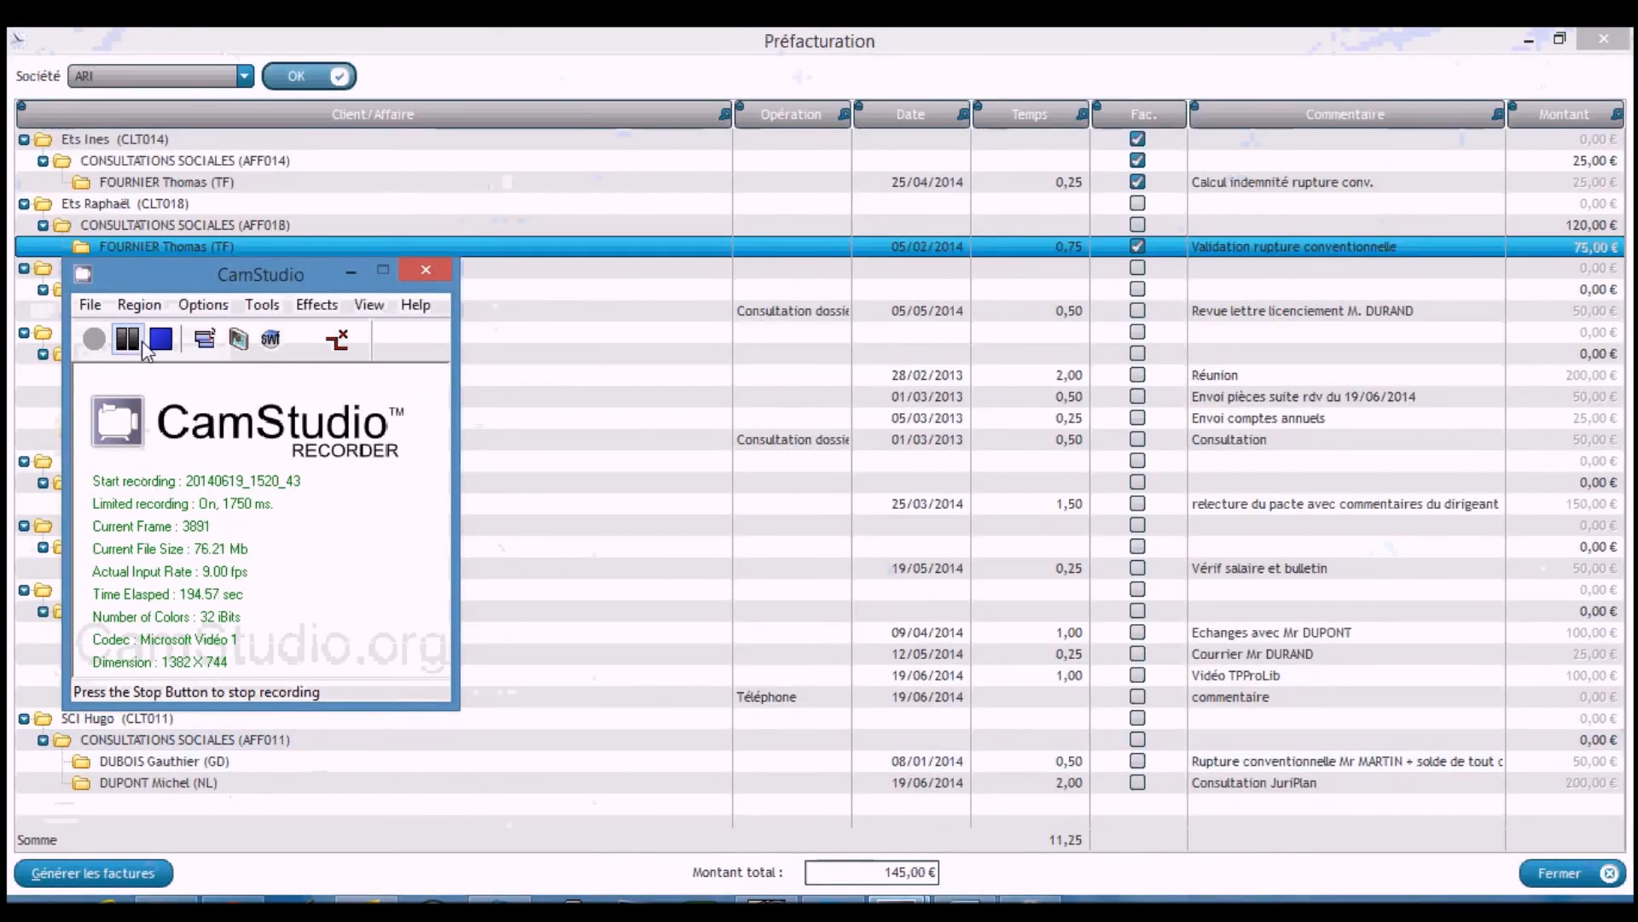